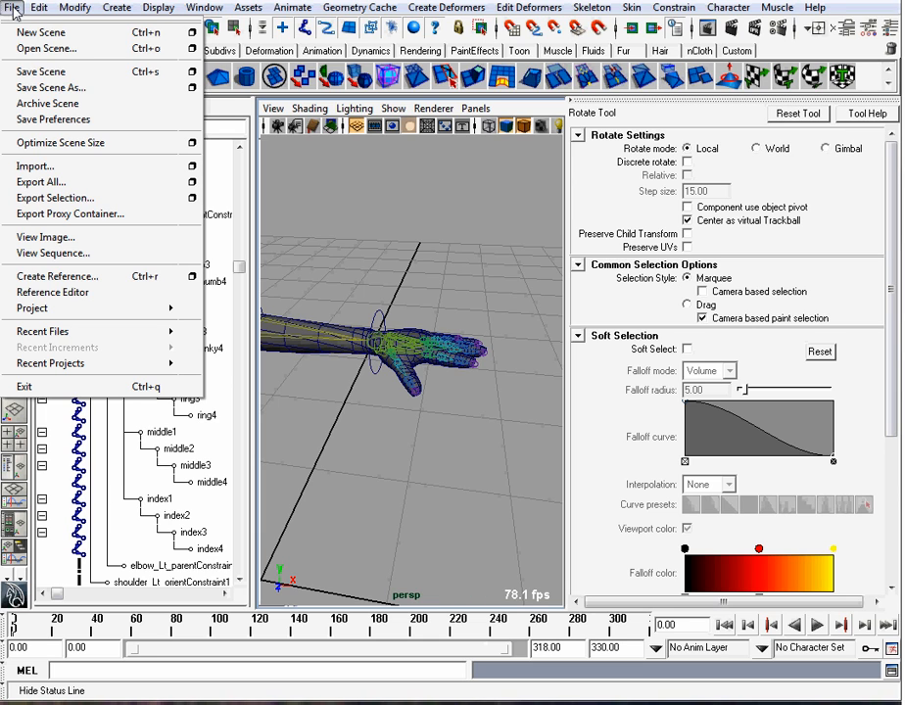
# Step: Import the control shape file sphereXform.mb from K:\Teaching\ControlShapes into the scene
pyautogui.click(61, 167)
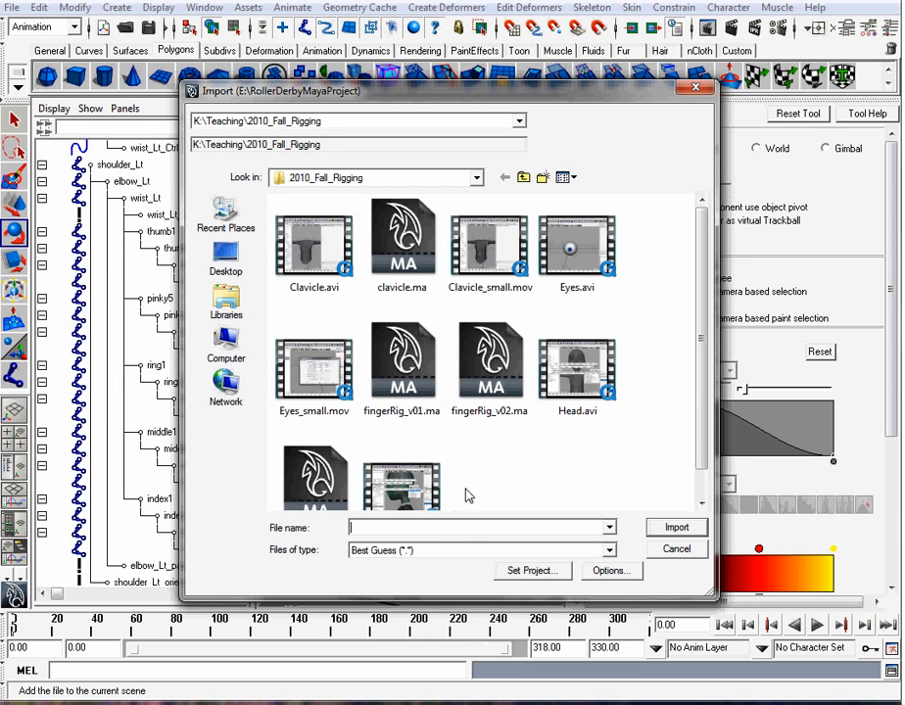
pyautogui.write('K:\\Teaching\\ControlShapes')
pyautogui.press('Return')
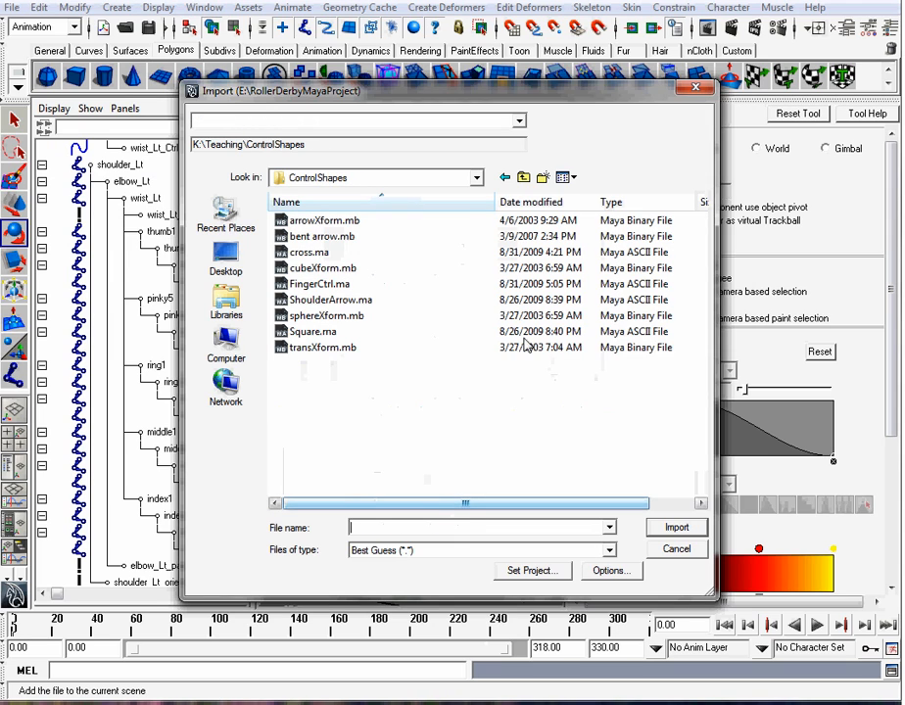
pyautogui.click(323, 299)
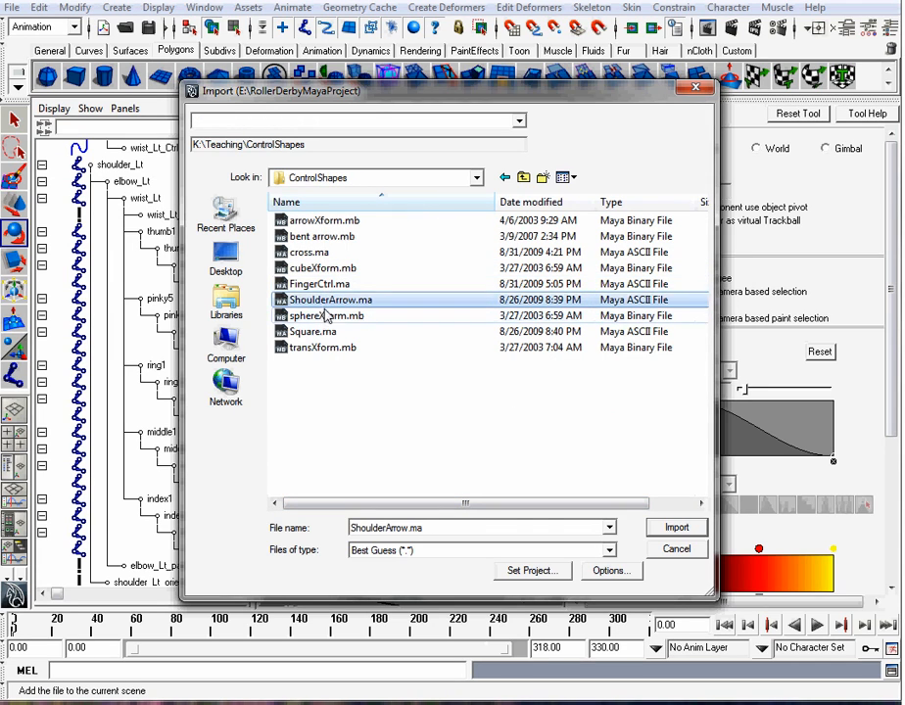
pyautogui.click(333, 316)
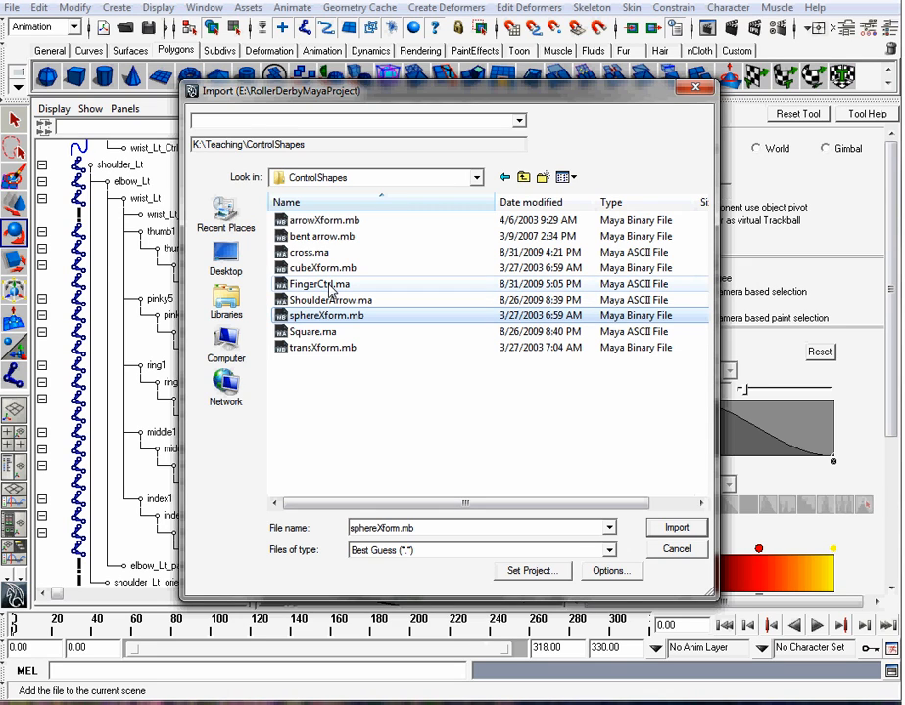
pyautogui.click(319, 284)
pyautogui.click(328, 300)
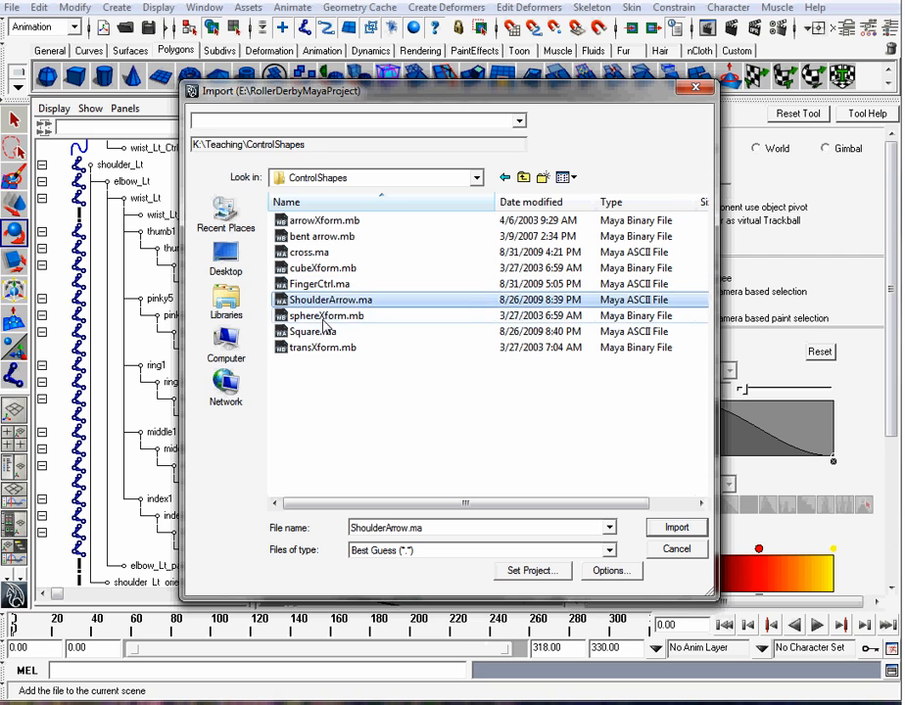
pyautogui.click(326, 315)
pyautogui.click(685, 529)
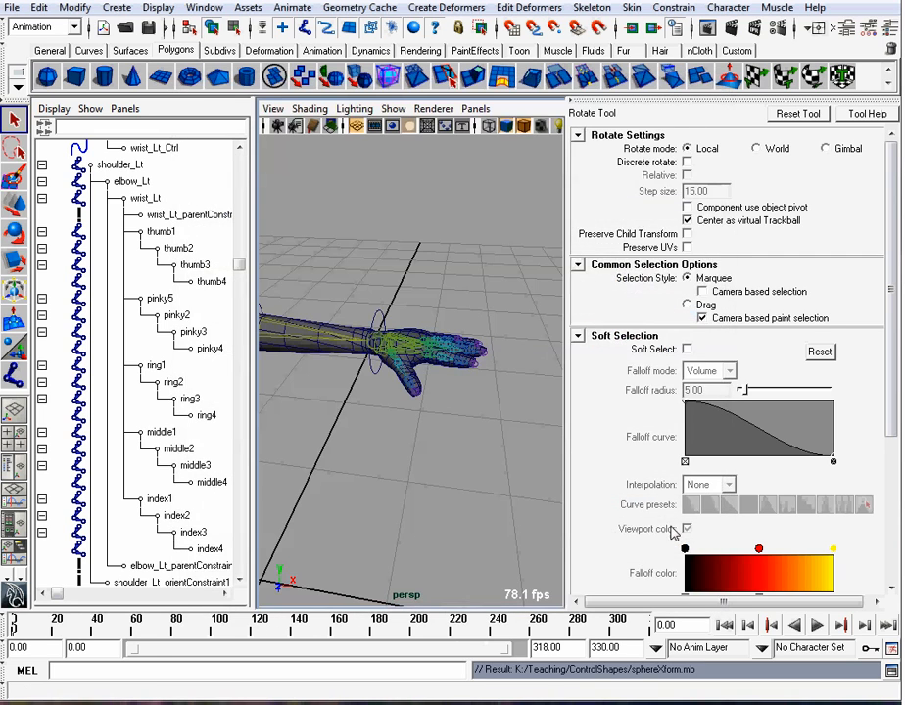
# Step: Move the imported sphere curve up from the origin and along the arm to the forearm near the wrist
pyautogui.press('q')
pyautogui.keyDown('alt'); pyautogui.moveTo(406, 387); pyautogui.dragTo(431, 451, button='right'); pyautogui.keyUp('alt')
pyautogui.press('w')
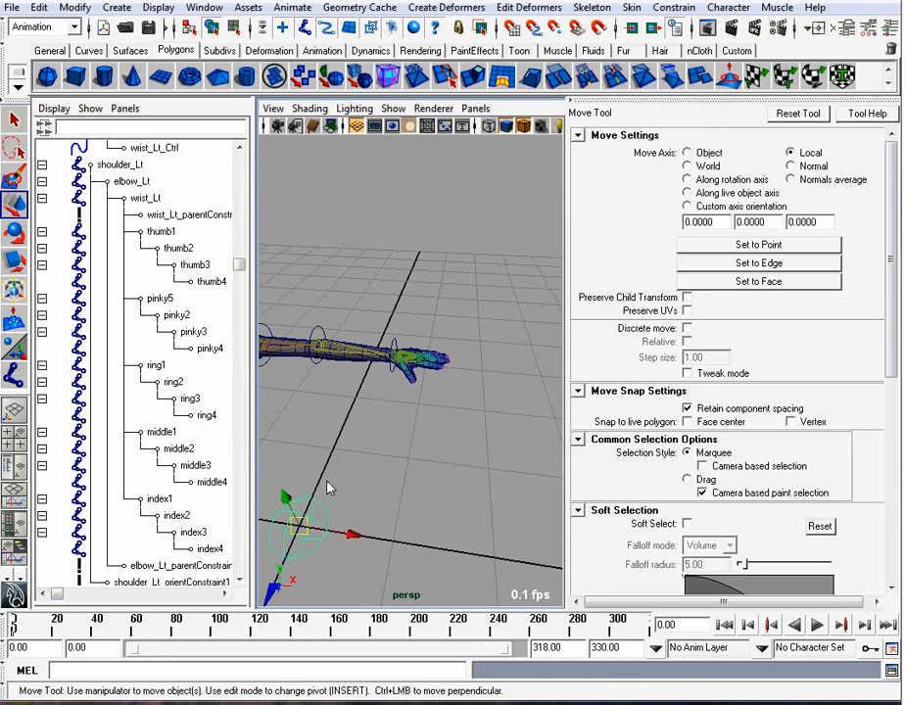
pyautogui.keyDown('alt'); pyautogui.moveTo(329, 484); pyautogui.dragTo(421, 509); pyautogui.keyUp('alt')
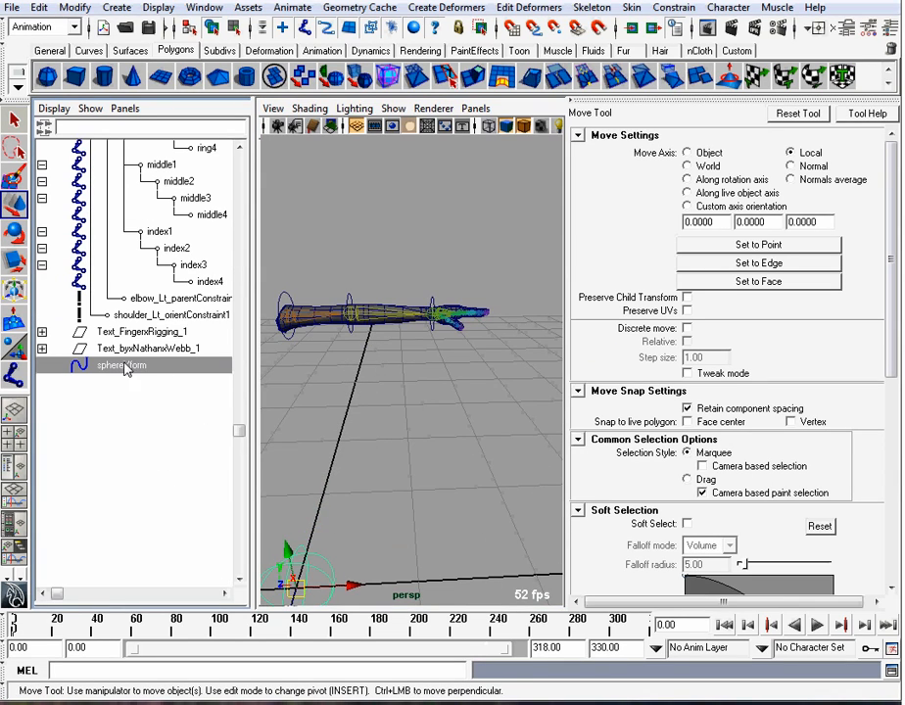
pyautogui.moveTo(296, 541); pyautogui.dragTo(306, 193)
pyautogui.moveTo(330, 282); pyautogui.dragTo(464, 280)
pyautogui.keyDown('alt'); pyautogui.moveTo(464, 280); pyautogui.dragTo(440, 294, button='right'); pyautogui.keyUp('alt')
pyautogui.keyDown('alt'); pyautogui.moveTo(441, 294); pyautogui.dragTo(465, 338); pyautogui.keyUp('alt')
# Step: Shrink the sphere curve uniformly and place it above the wrist at about X 10.6, Y 24.0, Z -1.0
pyautogui.press('r')
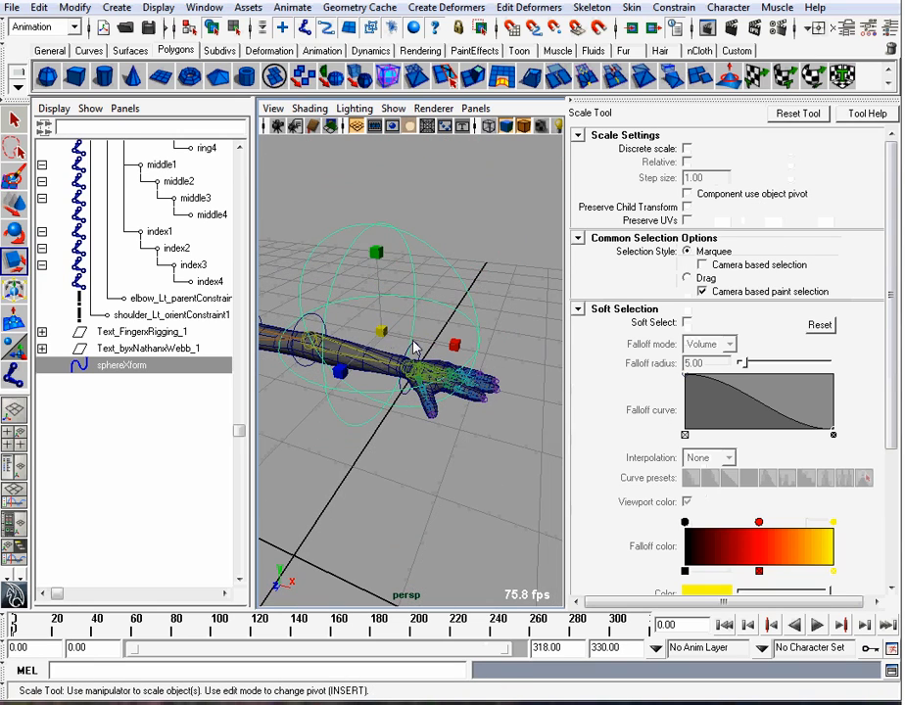
pyautogui.moveTo(386, 342); pyautogui.dragTo(250, 355)
pyautogui.keyDown('alt'); pyautogui.moveTo(251, 354); pyautogui.dragTo(477, 331, button='right'); pyautogui.keyUp('alt')
pyautogui.press('w')
pyautogui.keyDown('alt'); pyautogui.moveTo(477, 331); pyautogui.dragTo(386, 236); pyautogui.keyUp('alt')
pyautogui.click(365, 192)
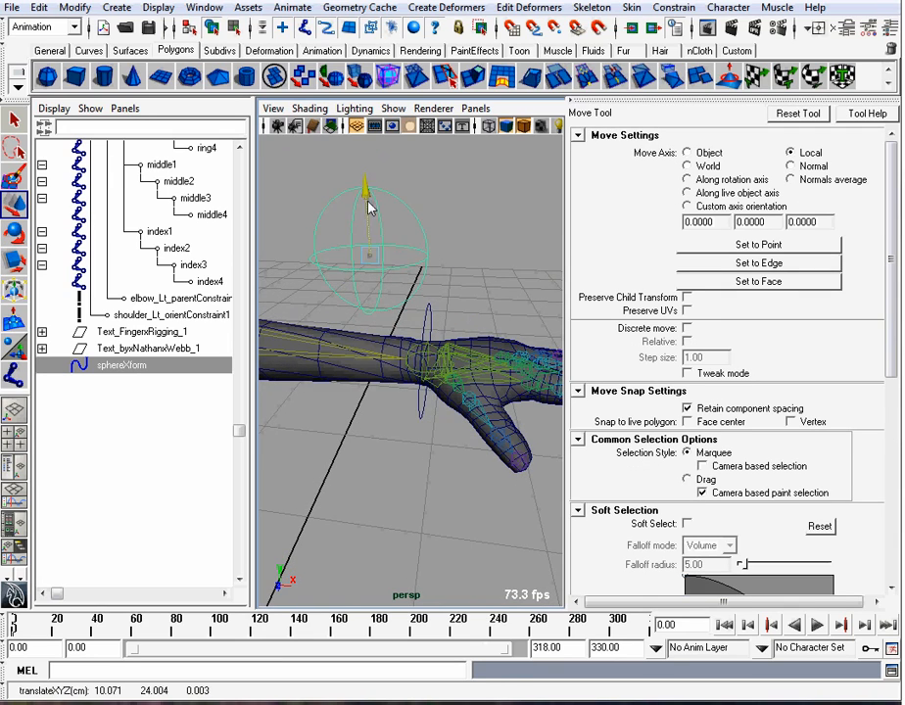
pyautogui.keyDown('alt'); pyautogui.moveTo(365, 192); pyautogui.dragTo(450, 156); pyautogui.keyUp('alt')
# Step: Undo a trial resize of the sphere curve and scale it uniformly to about 0.162
pyautogui.press('Insert')
pyautogui.press('Insert')
pyautogui.press('r')
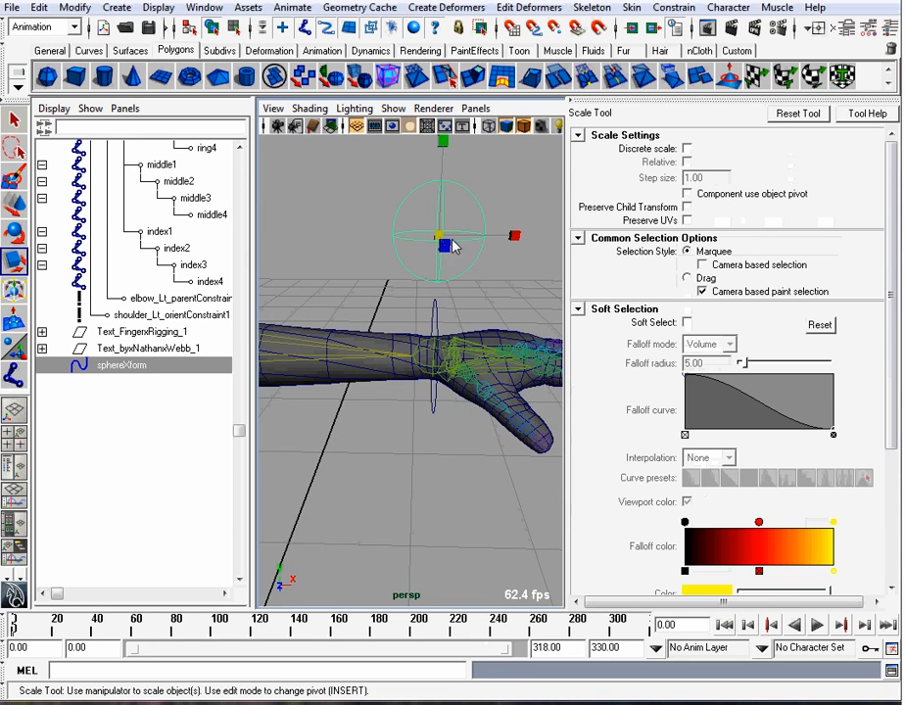
pyautogui.moveTo(455, 242); pyautogui.dragTo(448, 291)
pyautogui.hotkey('ctrl', 'z')
pyautogui.press('e')
pyautogui.press('r')
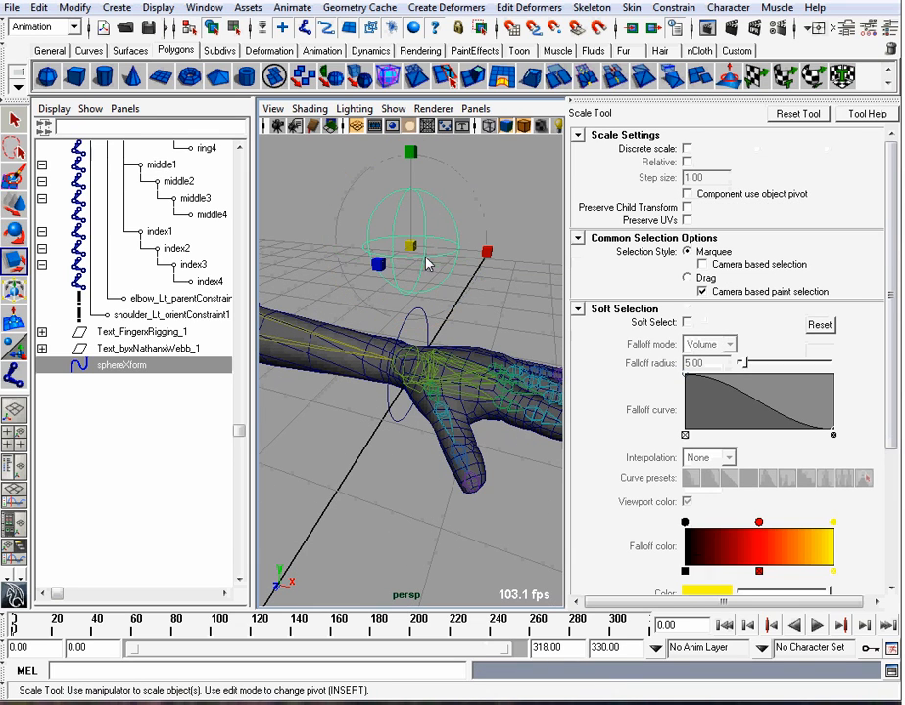
pyautogui.moveTo(400, 253); pyautogui.dragTo(432, 260)
# Step: Display the sphere curve's channel values and freeze its transformations
pyautogui.hotkey('ctrl', 'a')
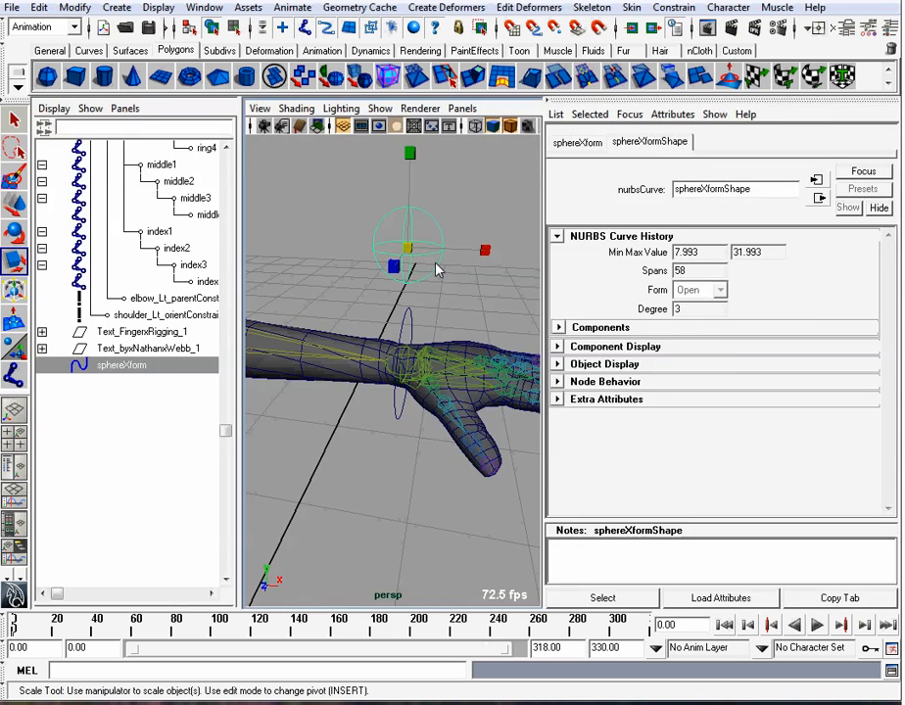
pyautogui.hotkey('ctrl', 'a')
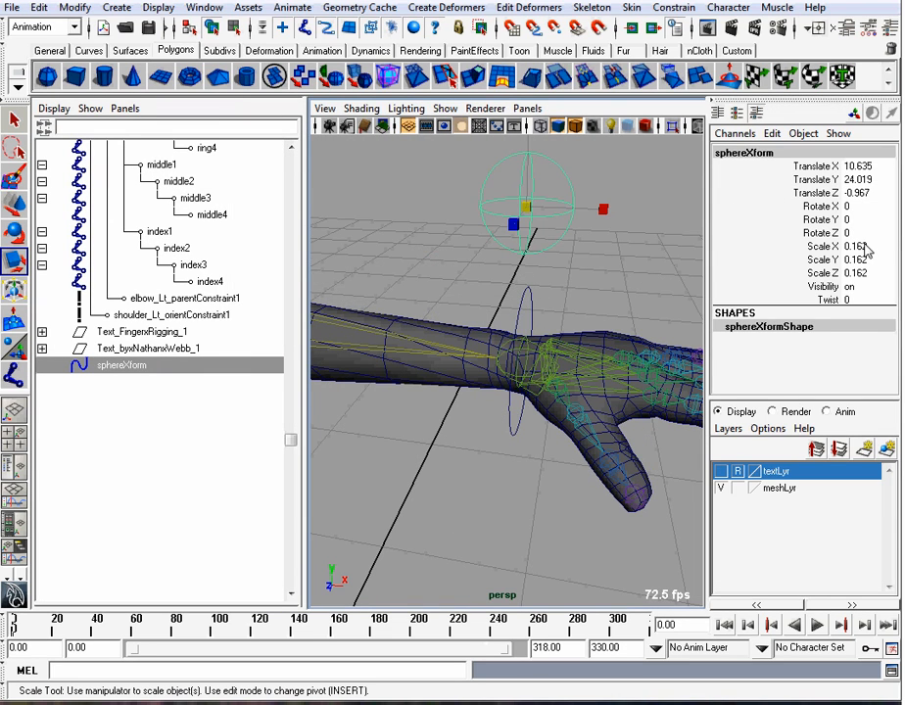
pyautogui.press('space')
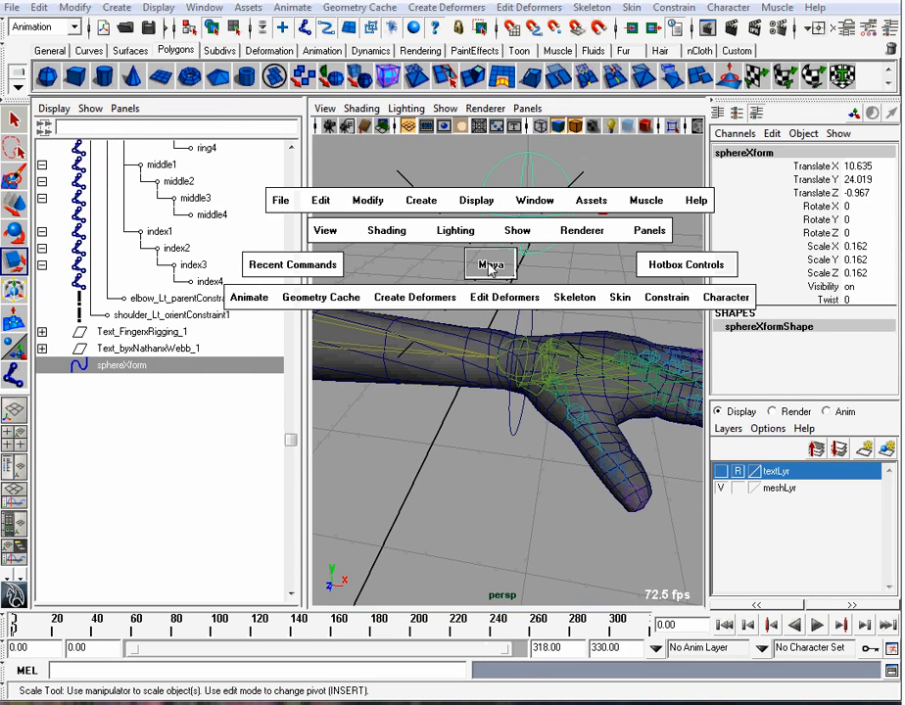
pyautogui.click(368, 201)
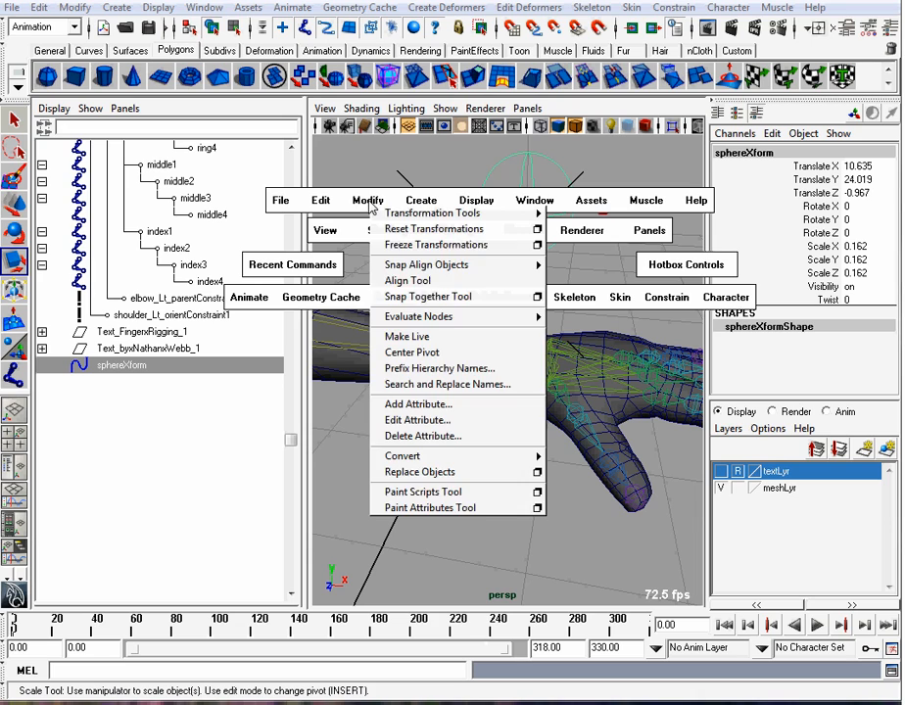
pyautogui.click(447, 245)
pyautogui.click(461, 239)
pyautogui.scroll(-3, 509, 250)
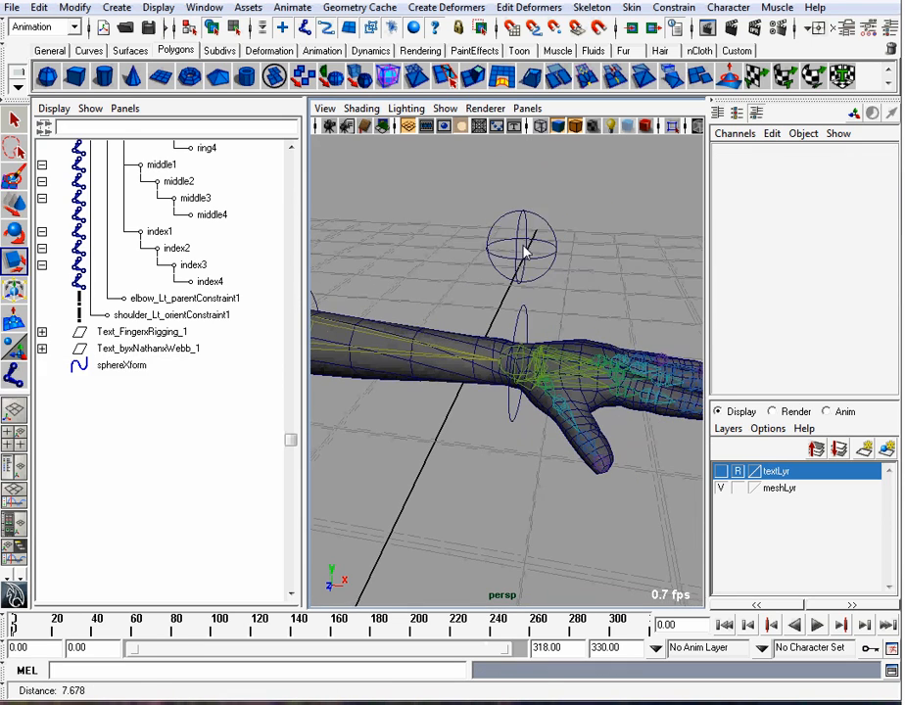
# Step: Rename the sphere curve as finger_Ctrl in the scene hierarchy and clear the selection
pyautogui.click(126, 364)
pyautogui.doubleClick(127, 364)
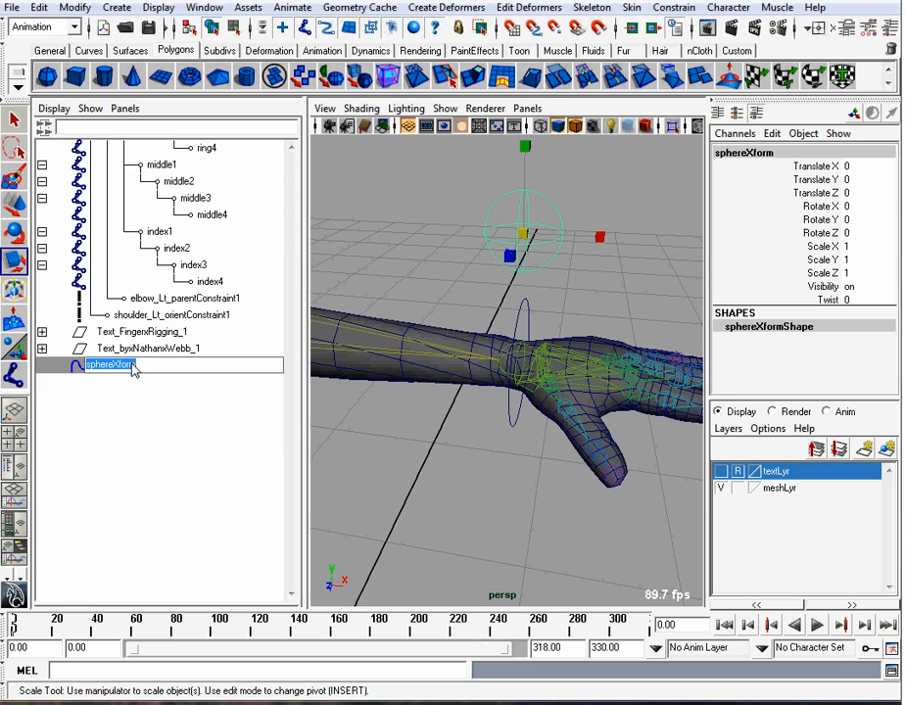
pyautogui.write('fing')
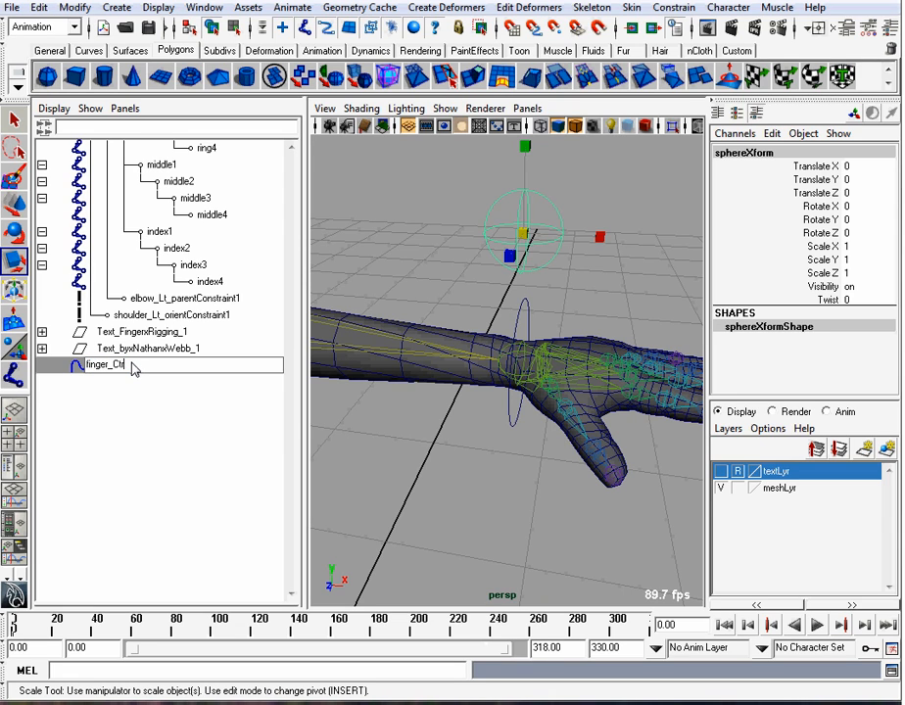
pyautogui.write('er_Ctrl')
pyautogui.press('Return')
pyautogui.click(441, 286)
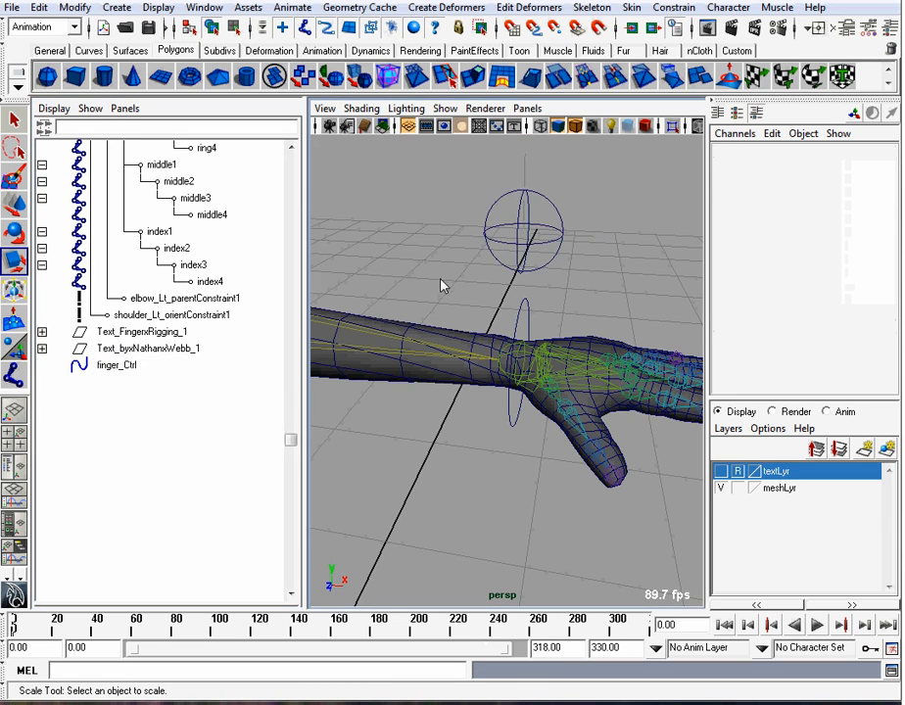
# Step: Make all keyable channels of finger_Ctrl, from Rotate X through Visibility, nonkeyable and hidden using Channel Control
pyautogui.click(496, 229)
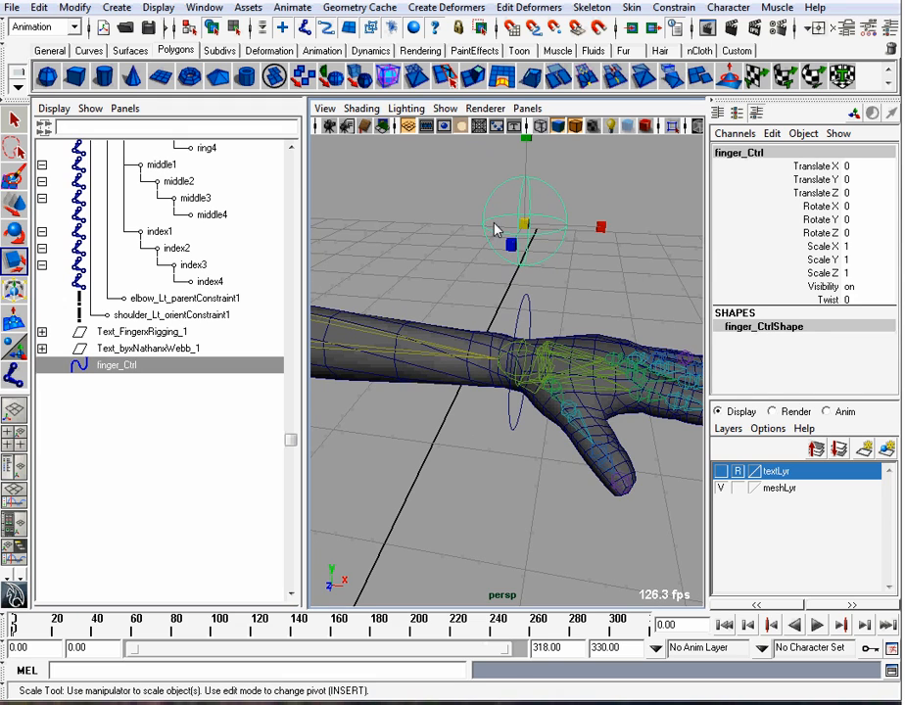
pyautogui.moveTo(496, 229)
pyautogui.keyDown('alt'); pyautogui.mouseDown()
pyautogui.moveTo(434, 265)
pyautogui.moveTo(491, 205)
pyautogui.mouseUp(); pyautogui.keyUp('alt')
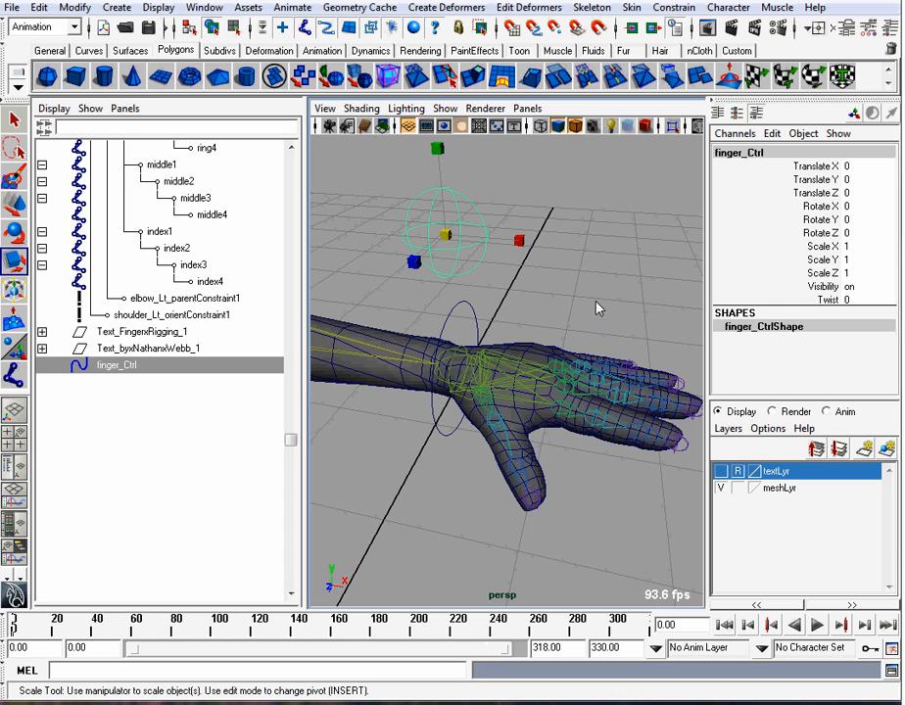
pyautogui.click(548, 269)
pyautogui.click(405, 254)
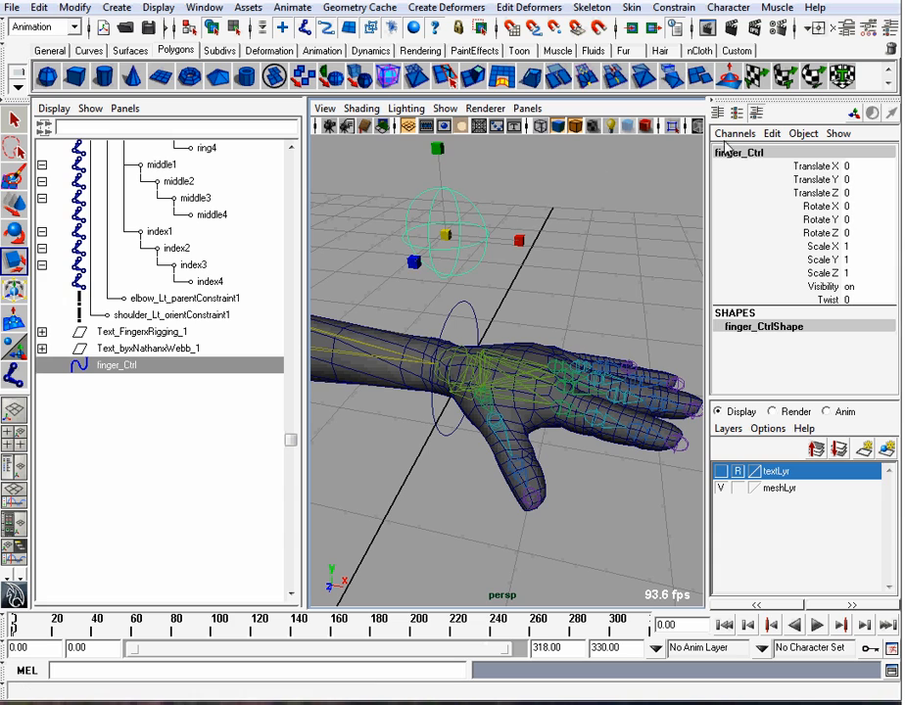
pyautogui.click(772, 134)
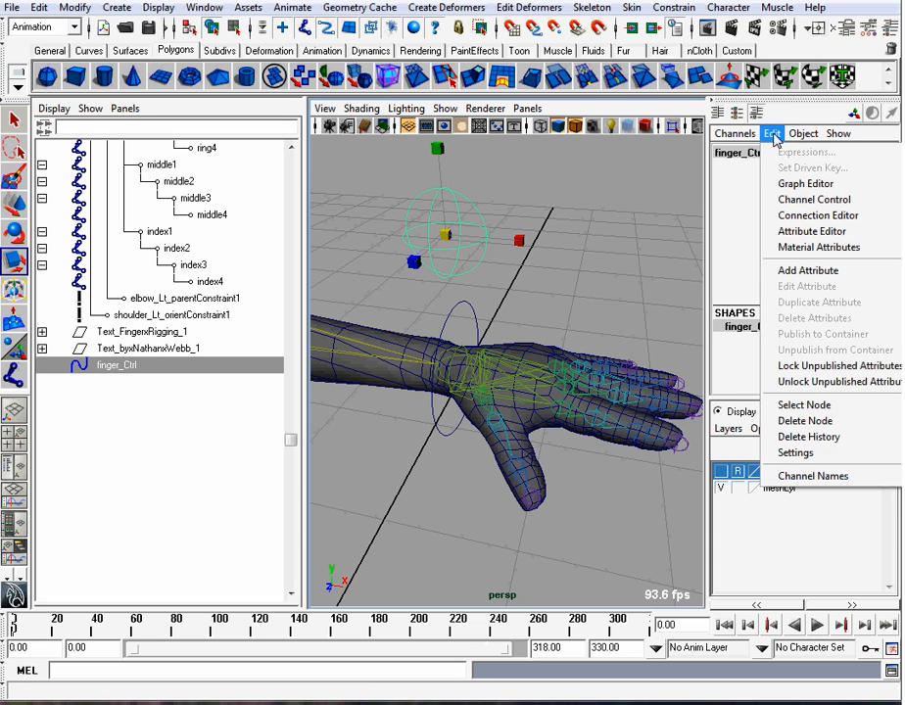
pyautogui.click(805, 199)
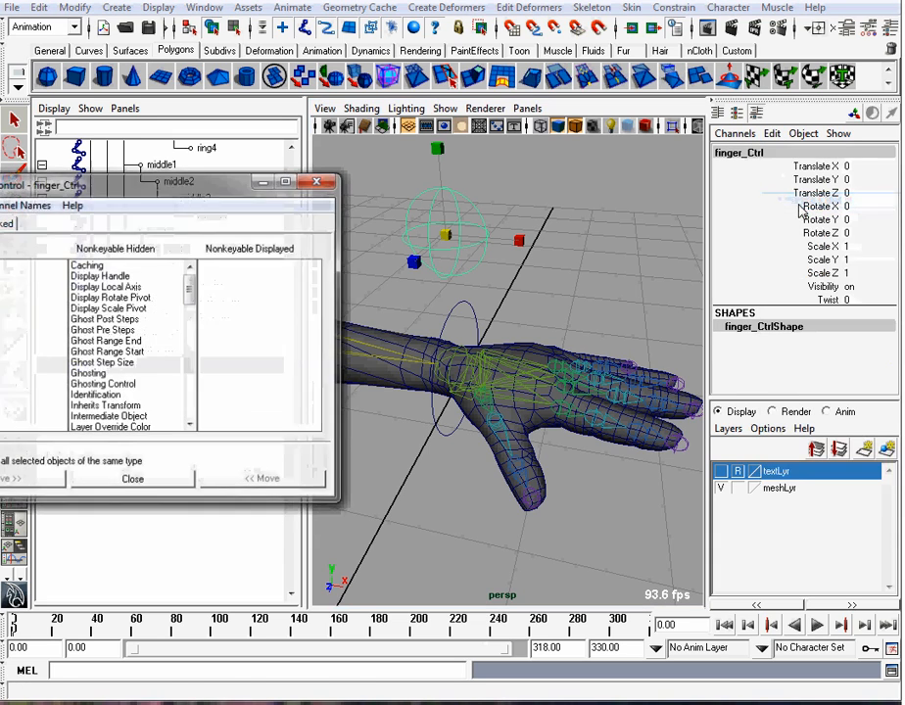
pyautogui.moveTo(259, 193); pyautogui.dragTo(537, 162)
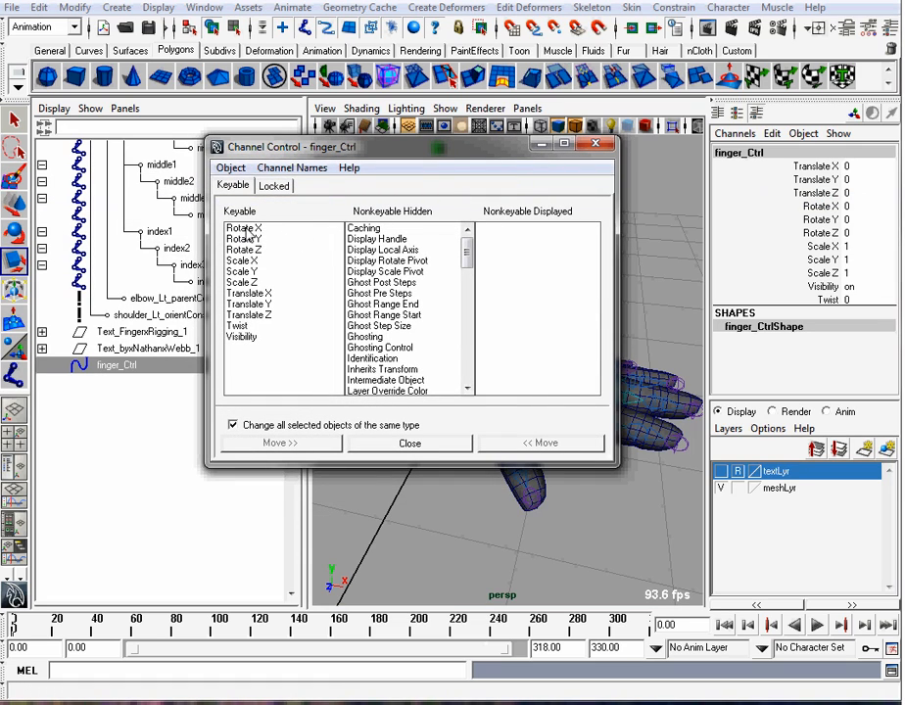
pyautogui.click(246, 228)
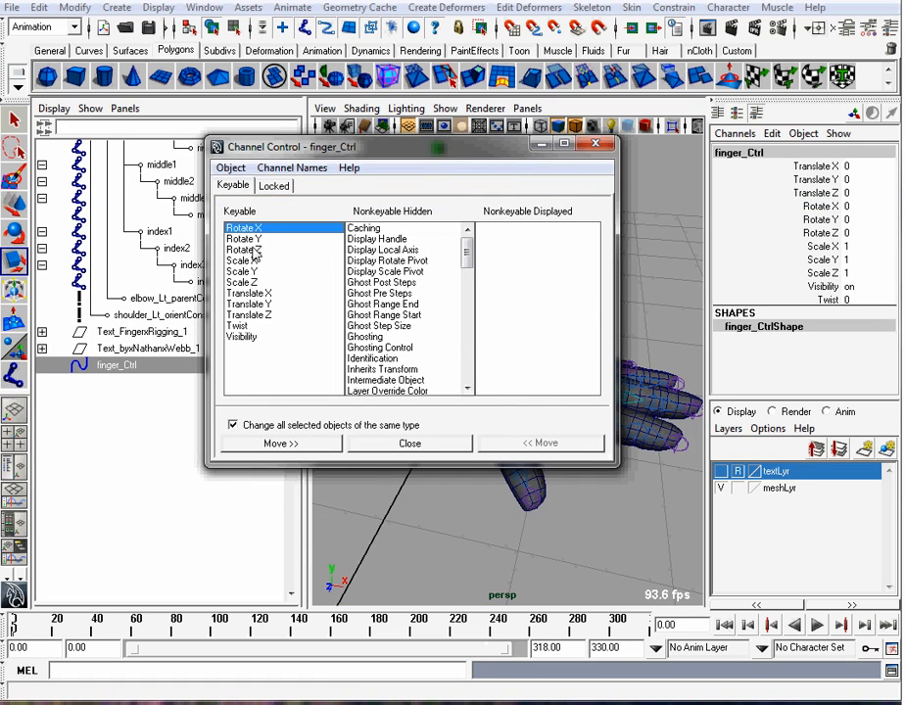
pyautogui.keyDown('shift'); pyautogui.click(245, 337); pyautogui.keyUp('shift')
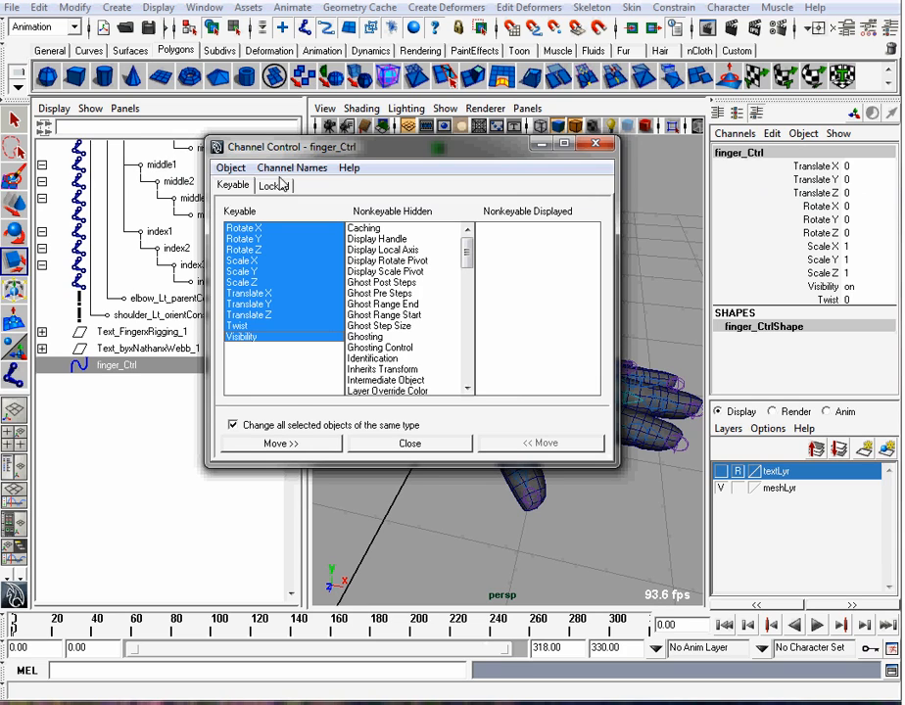
pyautogui.click(282, 443)
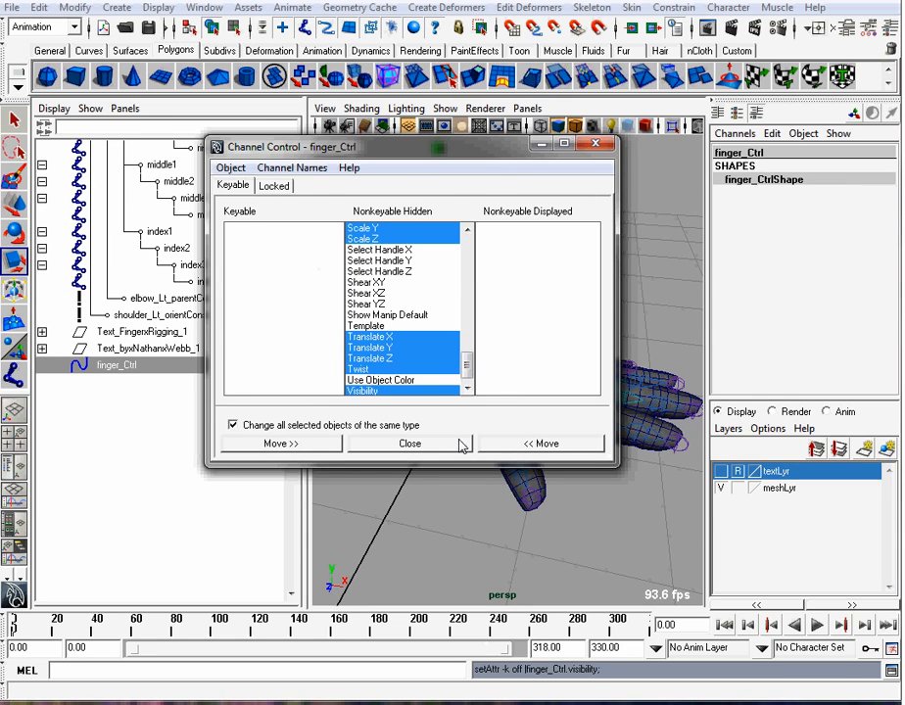
pyautogui.click(427, 447)
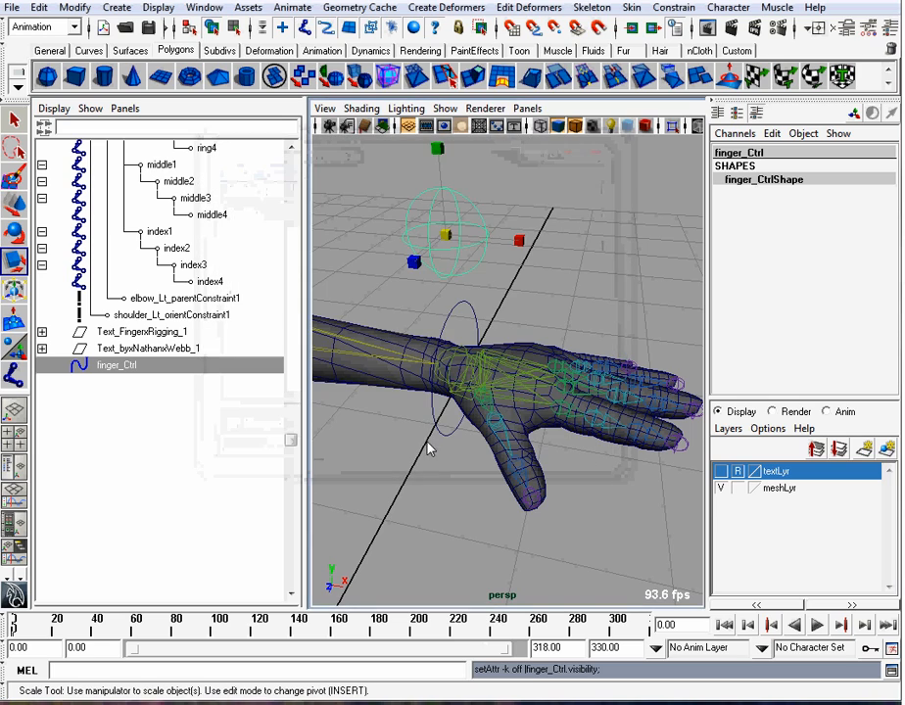
# Step: Add a keyable float attribute indexCurl to finger_Ctrl with minimum -10, maximum 10 and default 0
pyautogui.click(565, 243)
pyautogui.moveTo(565, 243); pyautogui.dragTo(341, 269)
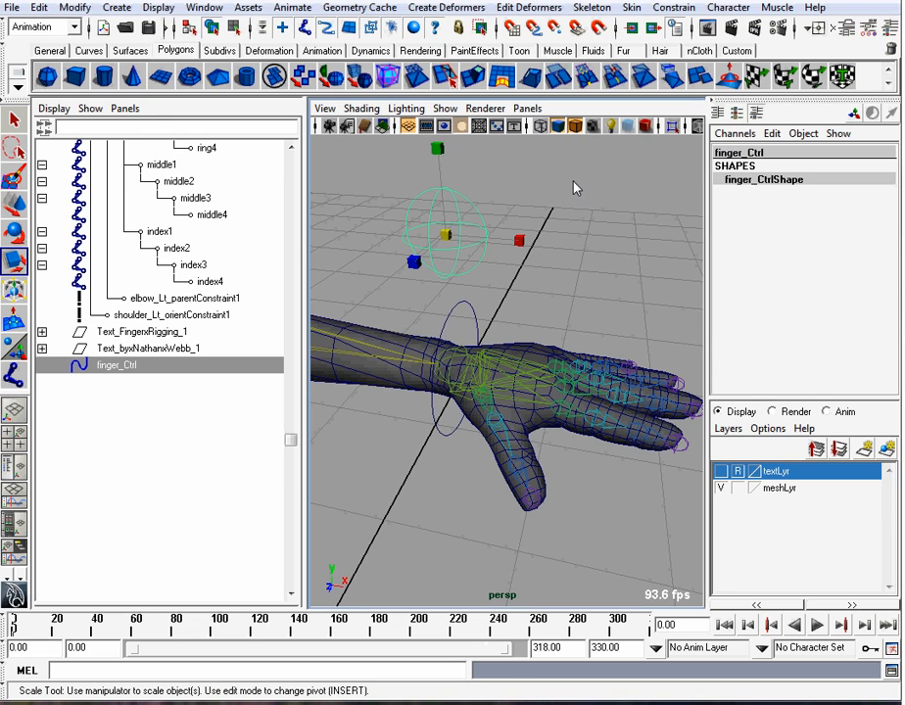
pyautogui.click(774, 137)
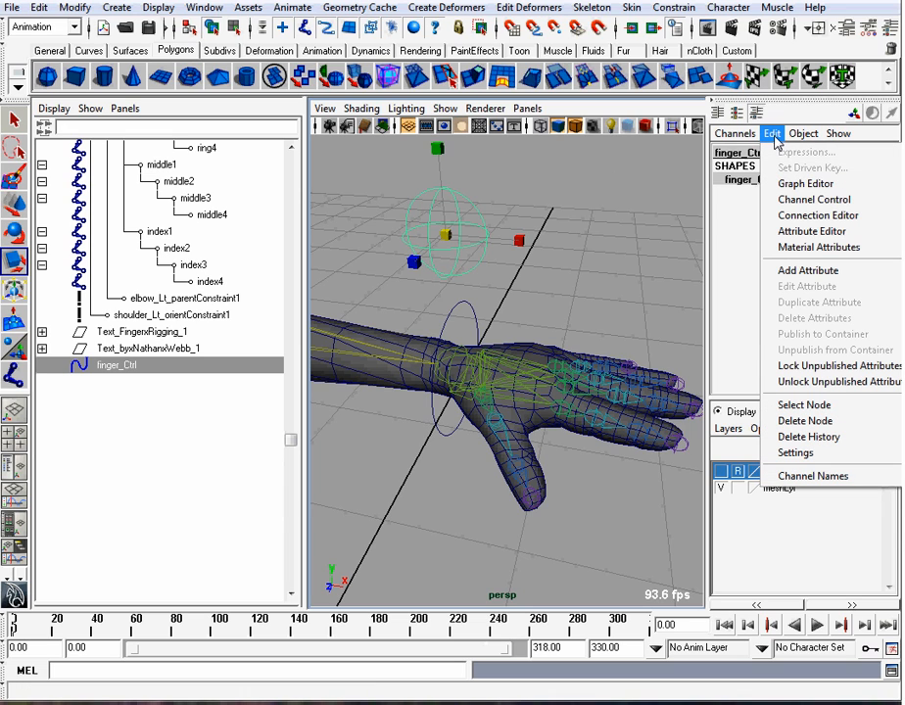
pyautogui.click(808, 271)
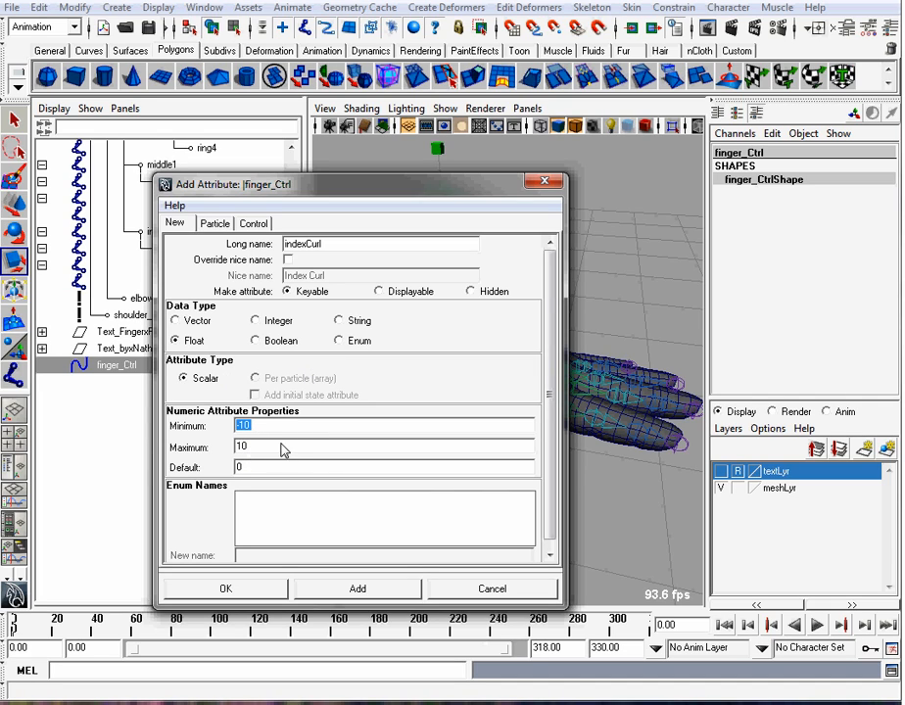
pyautogui.click(358, 588)
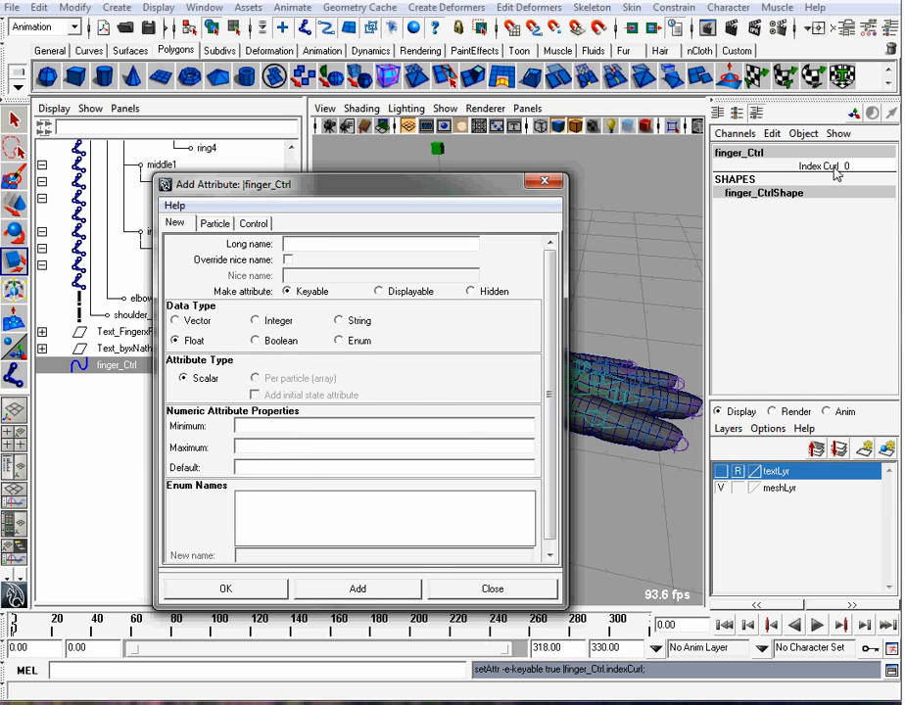
pyautogui.click(544, 183)
pyautogui.click(590, 220)
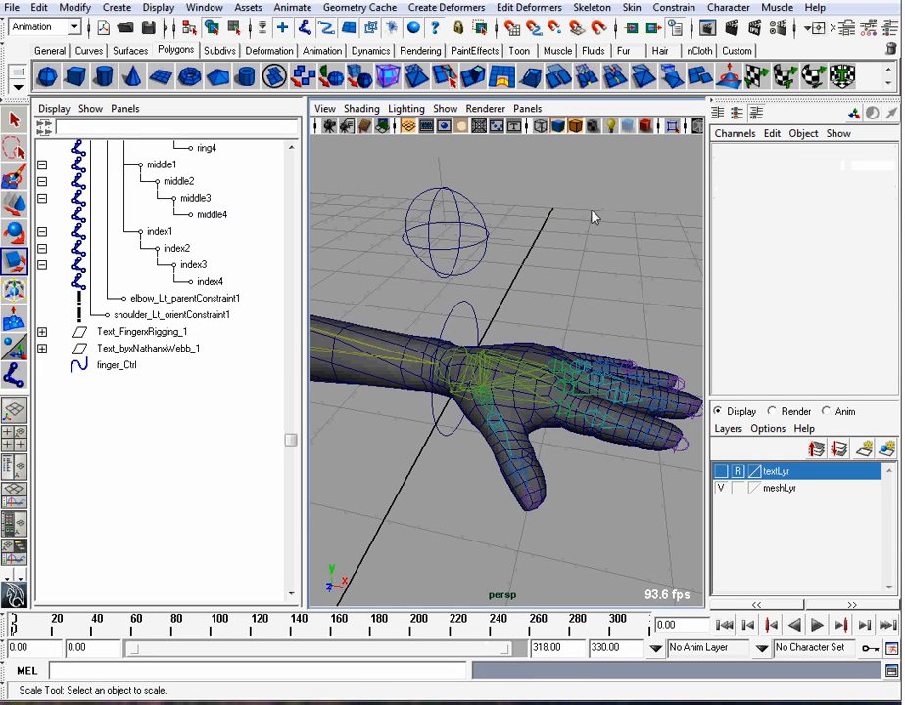
# Step: Try out the Index Curl channel on finger_Ctrl at 10, set it back to 0 and clear the selection
pyautogui.click(417, 260)
pyautogui.click(810, 167)
pyautogui.moveTo(489, 259); pyautogui.dragTo(537, 154, button='middle')
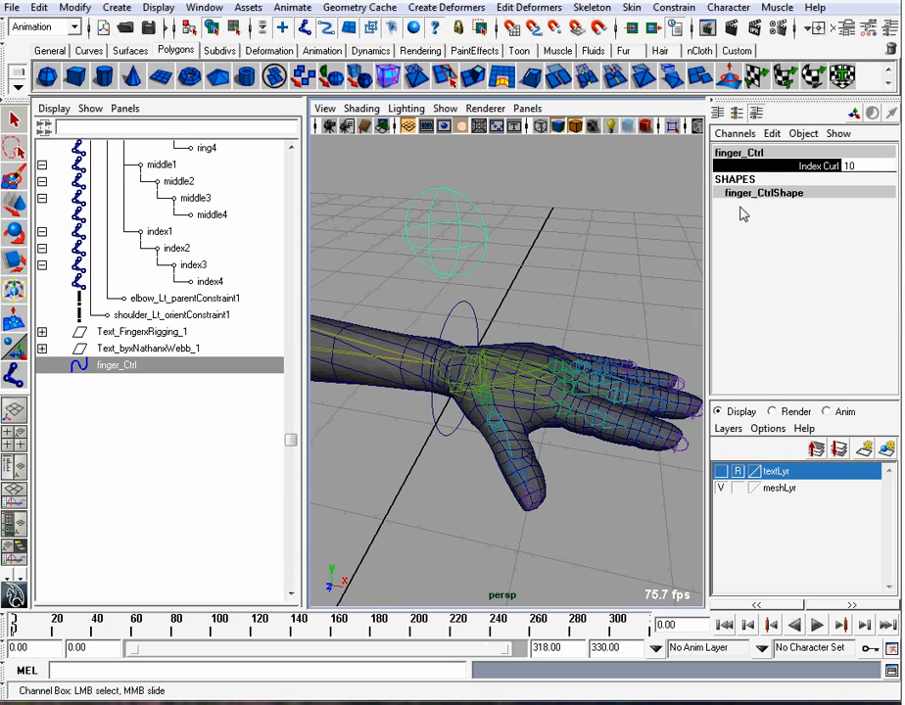
pyautogui.click(856, 164)
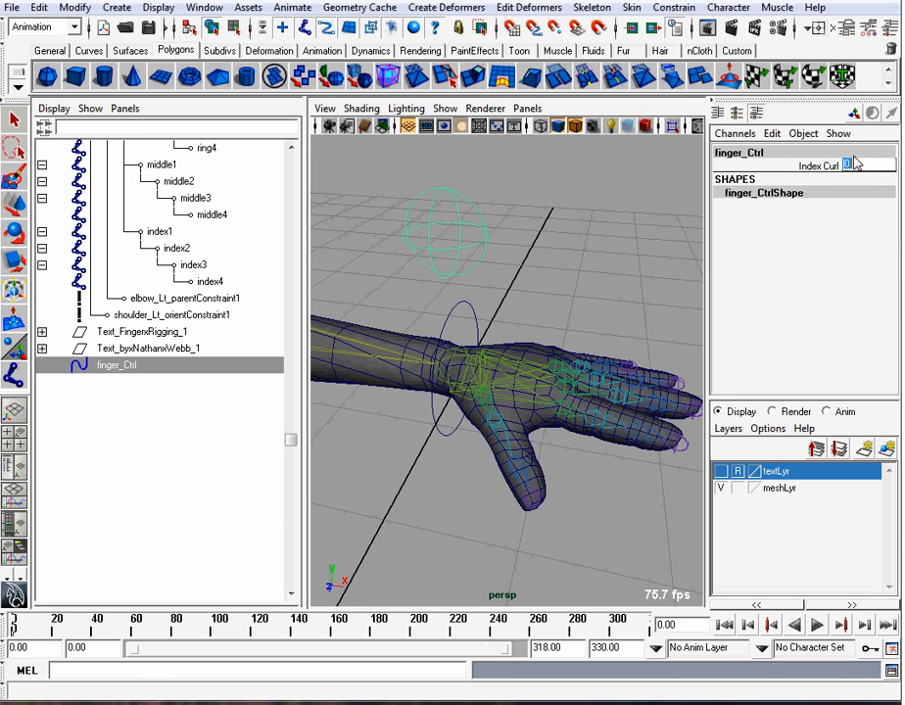
pyautogui.press('r')
pyautogui.click(559, 258)
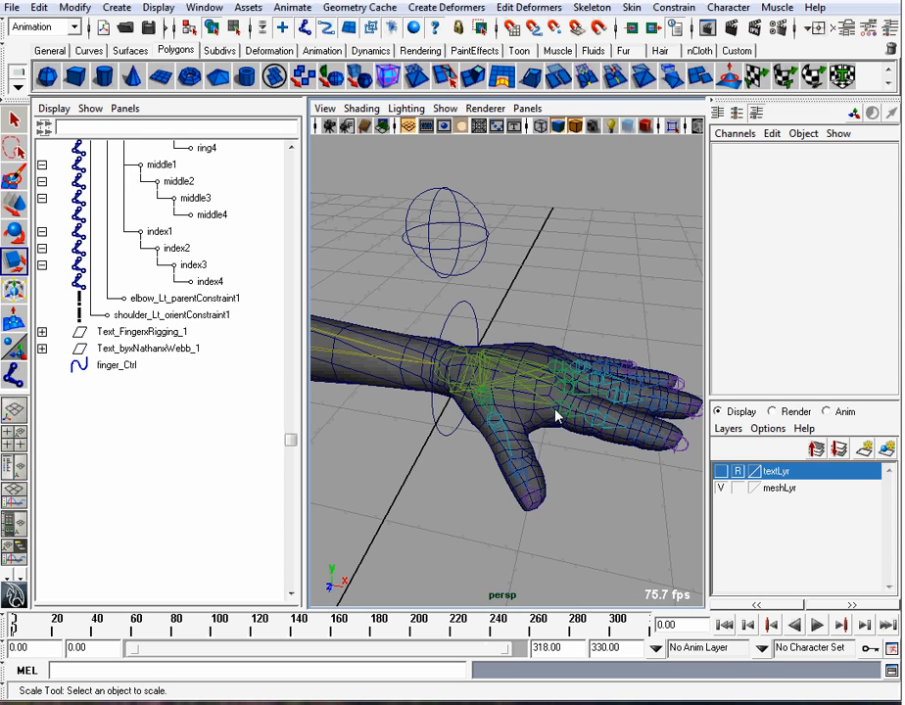
pyautogui.click(485, 208)
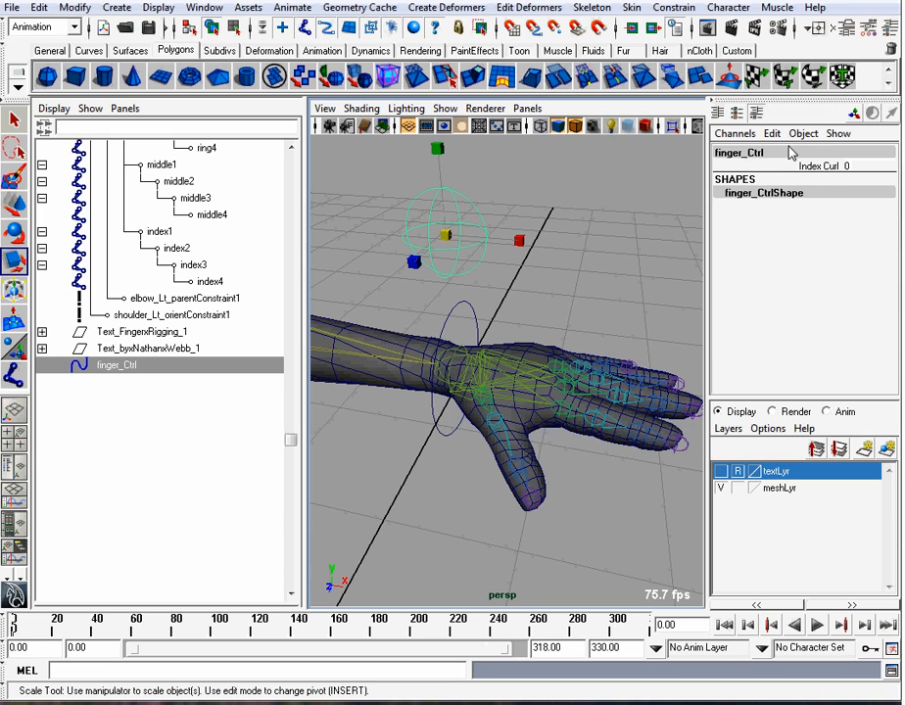
pyautogui.click(561, 249)
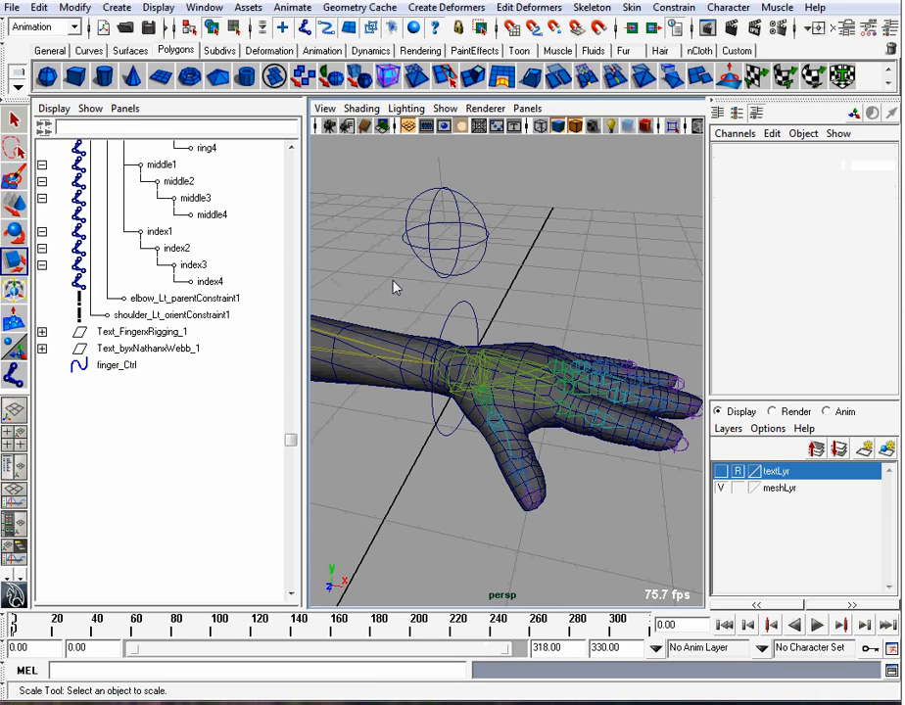
# Step: Open the Set Driven Key window and move it off the scene hierarchy
pyautogui.press('space')
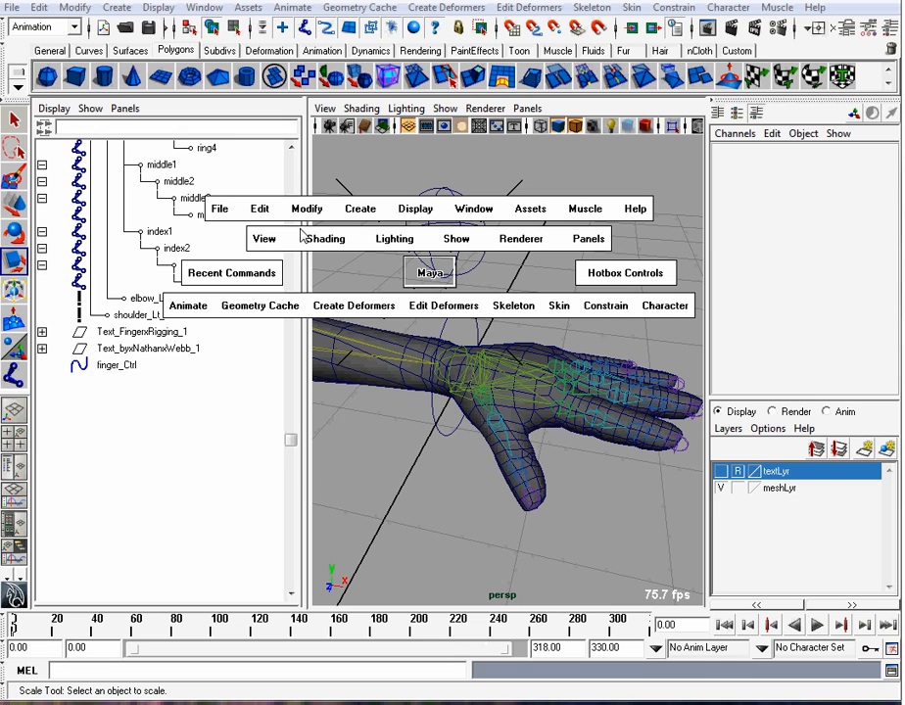
pyautogui.click(181, 306)
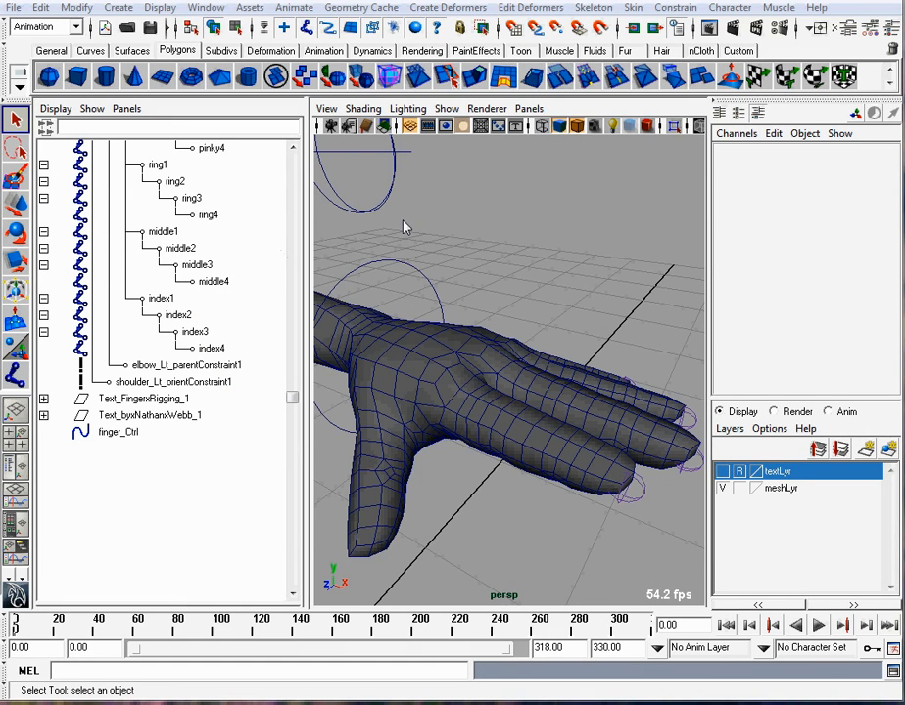
pyautogui.press('space')
pyautogui.click(49, 277)
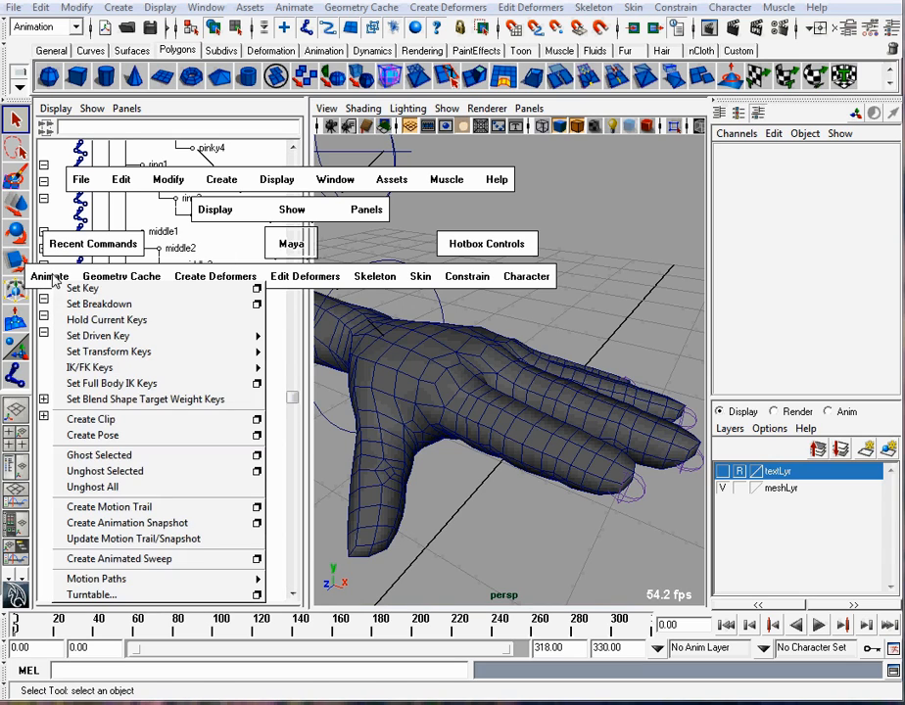
pyautogui.moveTo(235, 336)
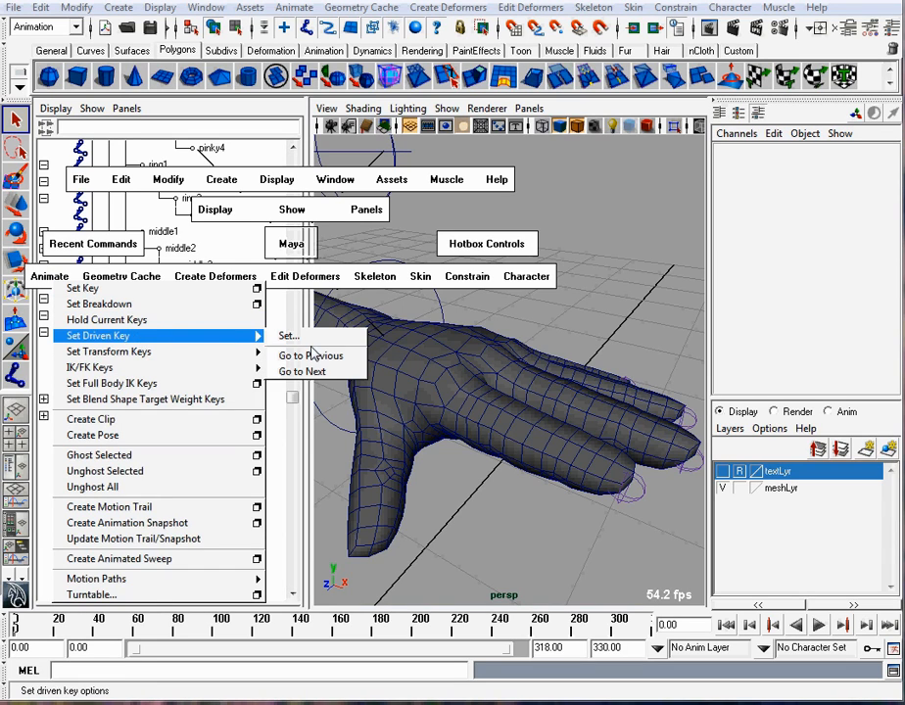
pyautogui.click(287, 336)
pyautogui.moveTo(456, 171); pyautogui.dragTo(705, 127)
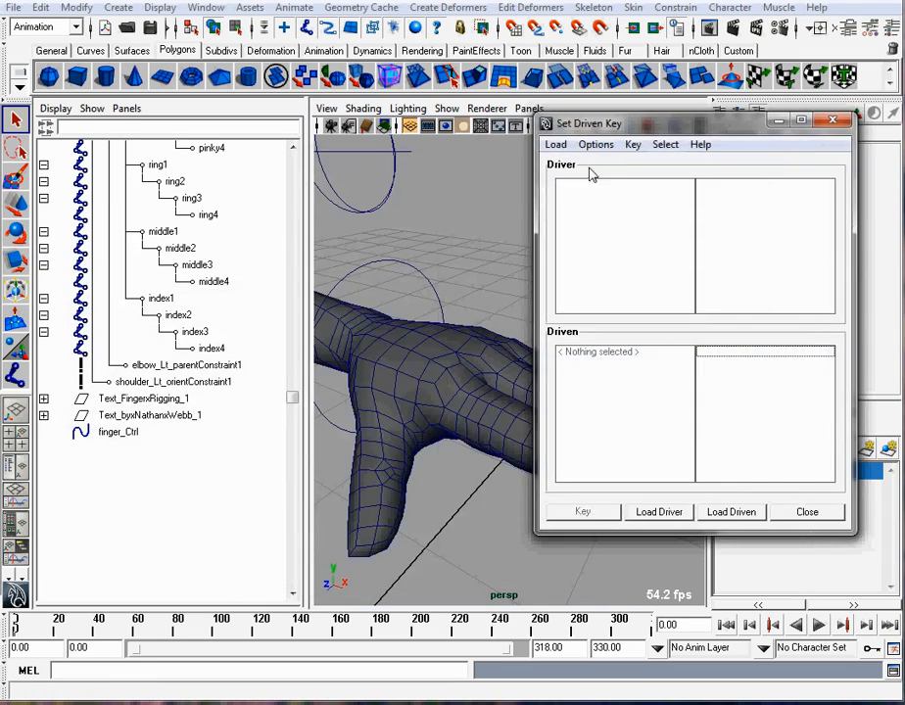
# Step: Load finger_Ctrl as the driver and choose its Index Curl attribute
pyautogui.scroll(1, 423, 271)
pyautogui.scroll(-2, 423, 270)
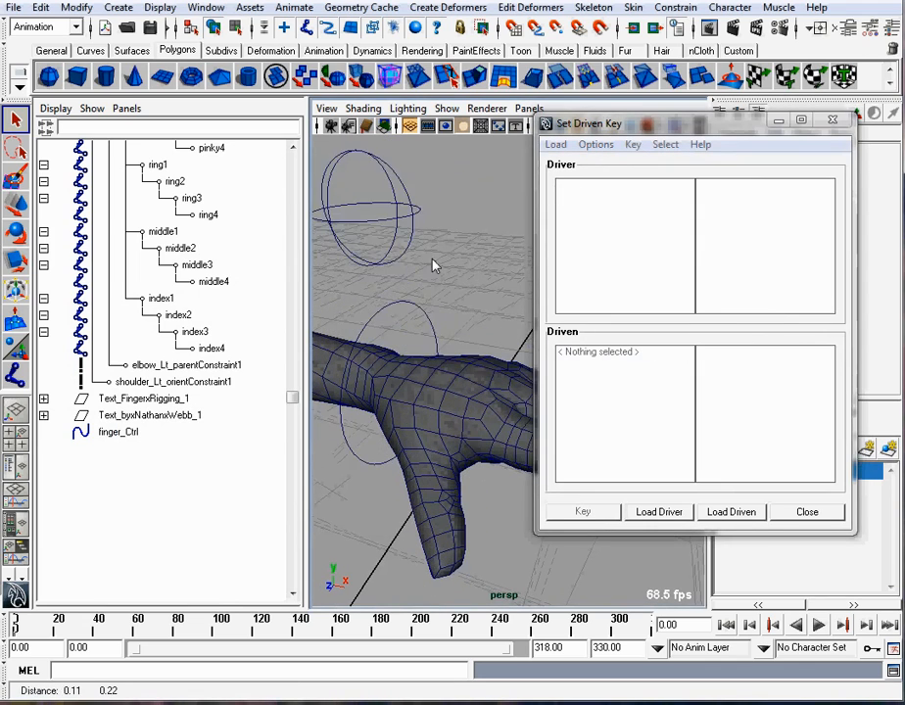
pyautogui.click(347, 258)
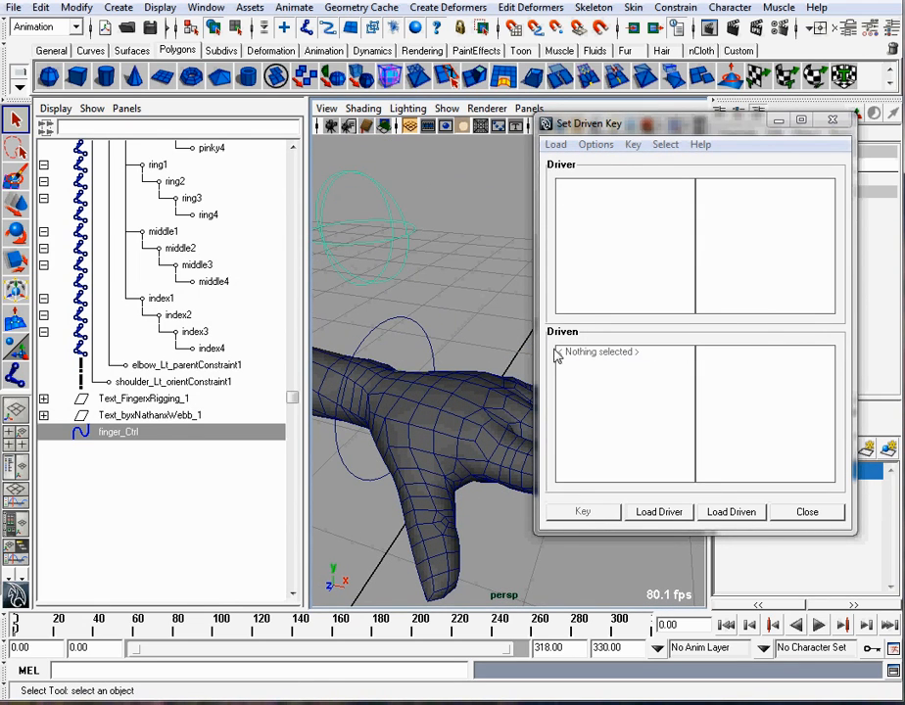
pyautogui.click(659, 512)
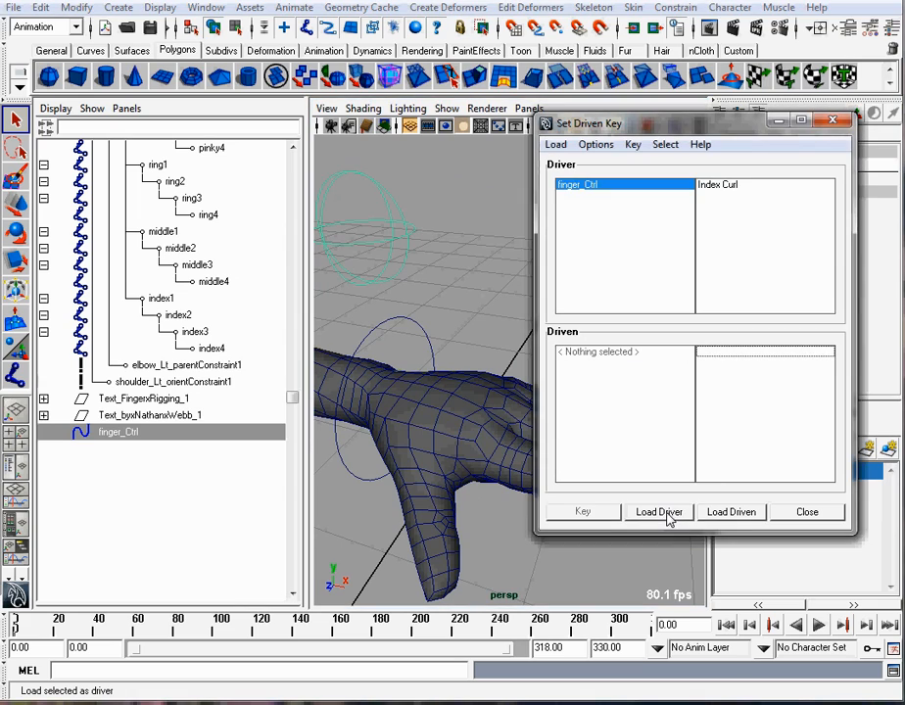
pyautogui.click(724, 186)
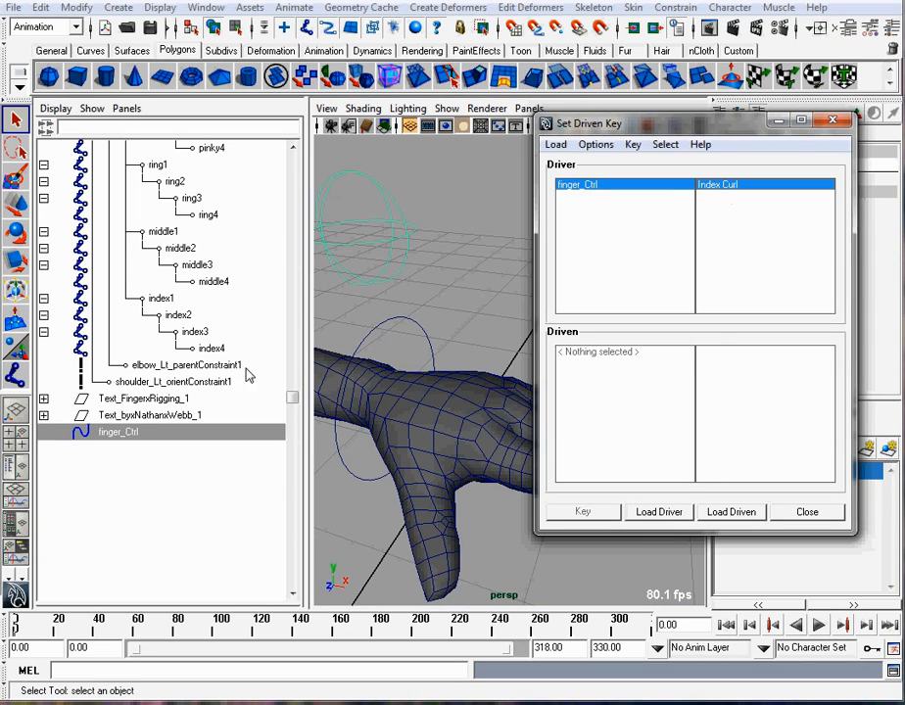
# Step: Select the joints index1 through index3 in the hierarchy and turn on X-Ray Joints display
pyautogui.click(160, 297)
pyautogui.keyDown('shift'); pyautogui.click(194, 332); pyautogui.keyUp('shift')
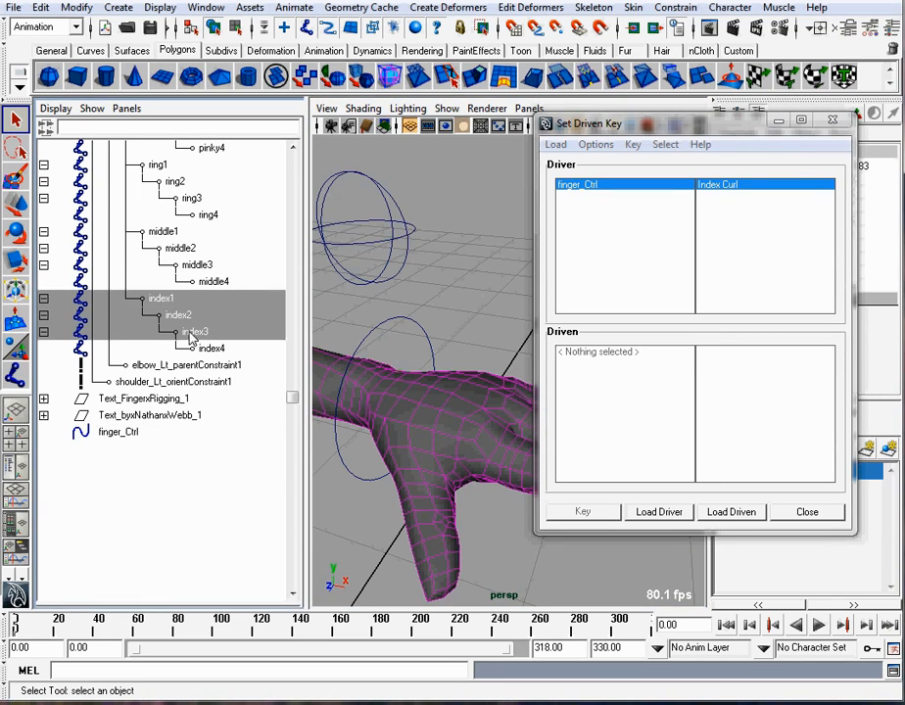
pyautogui.moveTo(418, 326)
pyautogui.keyDown('alt'); pyautogui.mouseDown()
pyautogui.moveTo(402, 335)
pyautogui.moveTo(418, 343)
pyautogui.moveTo(423, 311)
pyautogui.mouseUp(); pyautogui.keyUp('alt')
pyautogui.press('space')
pyautogui.moveTo(327, 283); pyautogui.dragTo(383, 460)
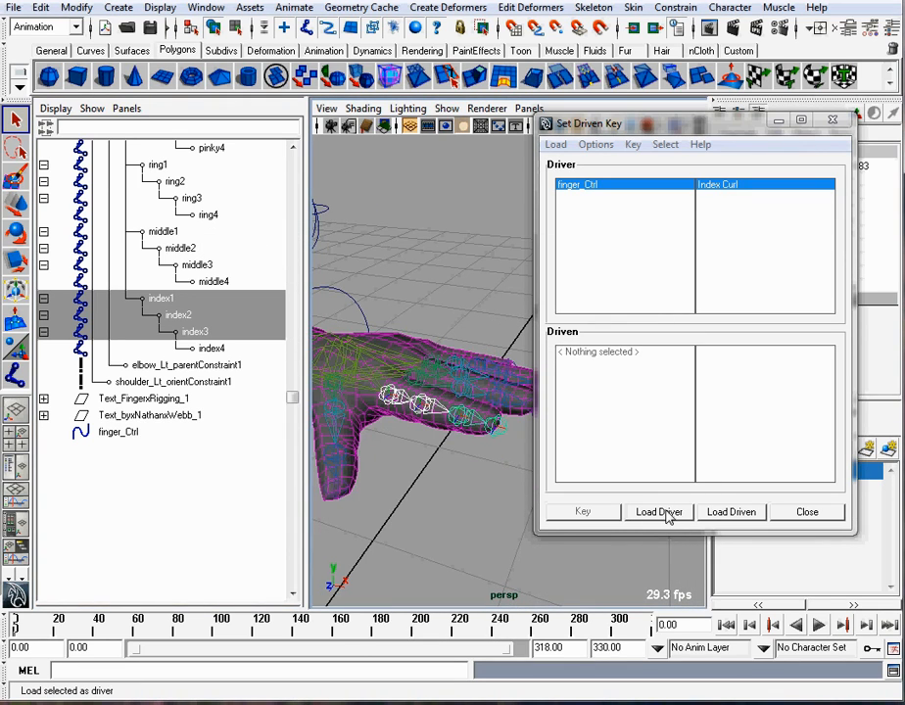
# Step: Load index1, index2 and index3 as driven objects and choose Rotate Z for all three
pyautogui.click(739, 513)
pyautogui.click(569, 352)
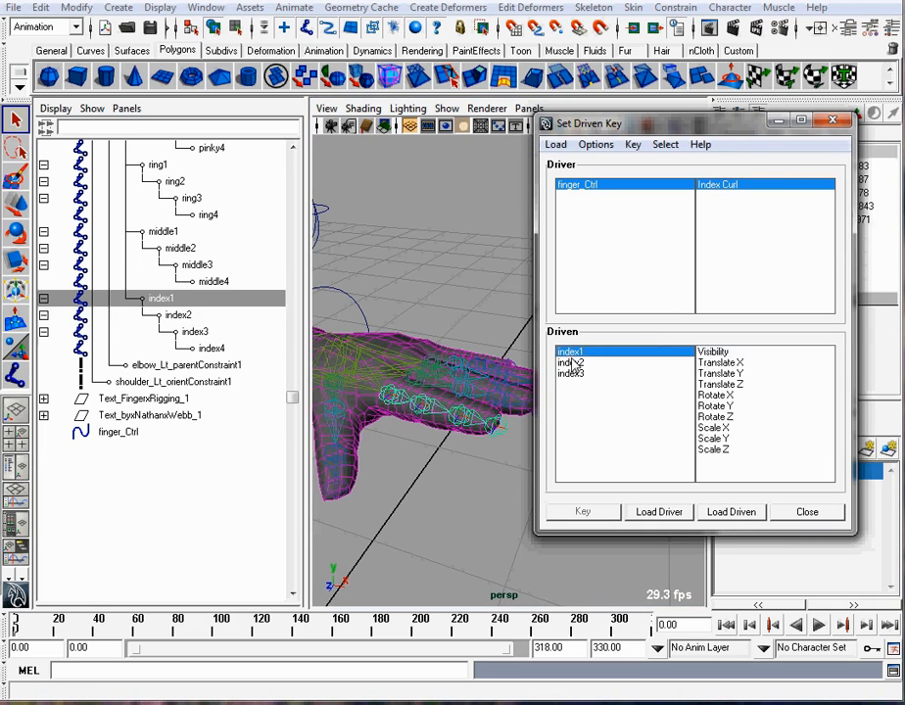
pyautogui.keyDown('shift'); pyautogui.click(572, 373); pyautogui.keyUp('shift')
pyautogui.click(724, 416)
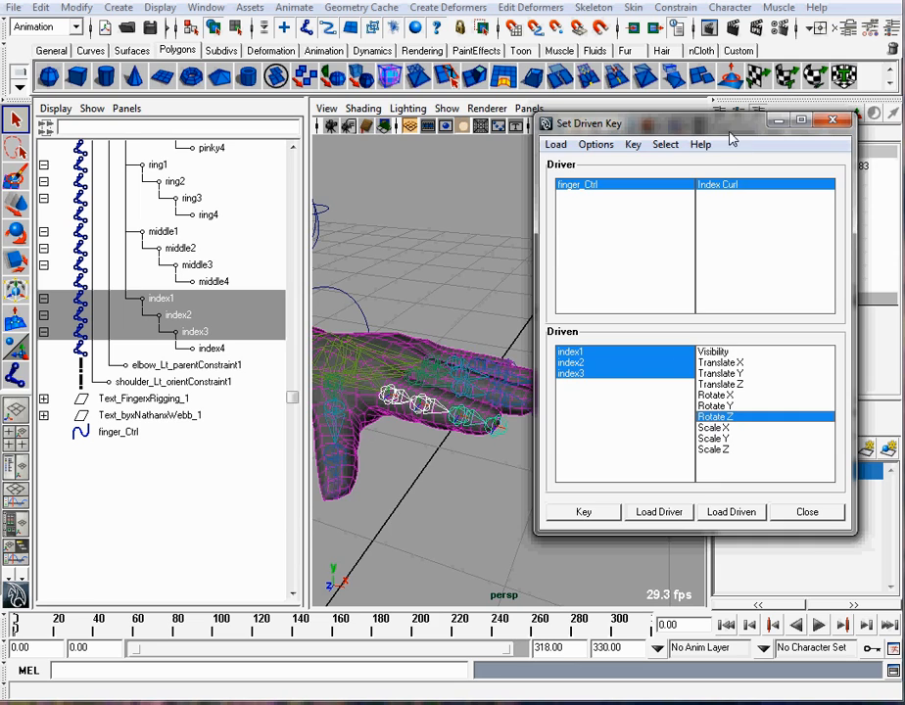
# Step: Select finger_Ctrl and key the straight index finger's Rotate Z against Index Curl at 0
pyautogui.moveTo(729, 130); pyautogui.dragTo(213, 199)
pyautogui.keyDown('alt'); pyautogui.moveTo(481, 269); pyautogui.dragTo(557, 264, button='middle'); pyautogui.keyUp('alt')
pyautogui.click(557, 265)
pyautogui.click(498, 246)
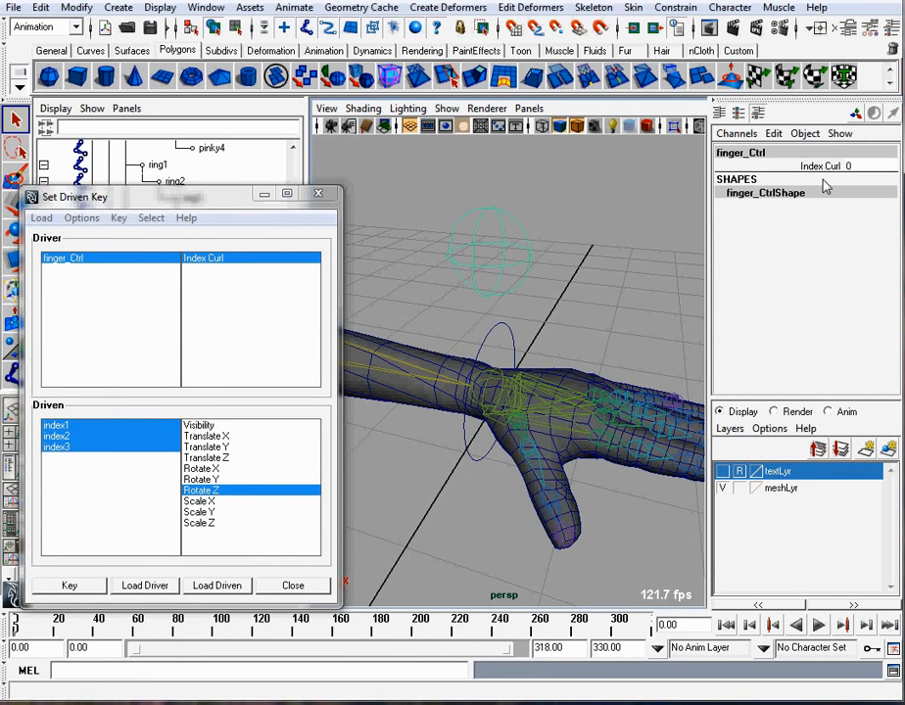
pyautogui.moveTo(108, 196); pyautogui.dragTo(175, 141)
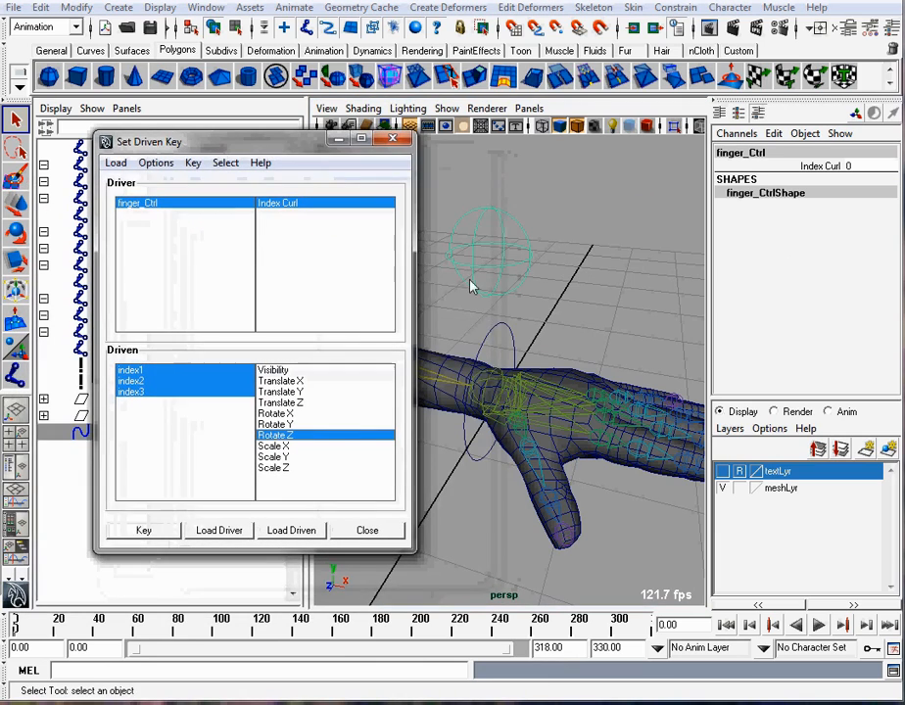
pyautogui.click(144, 533)
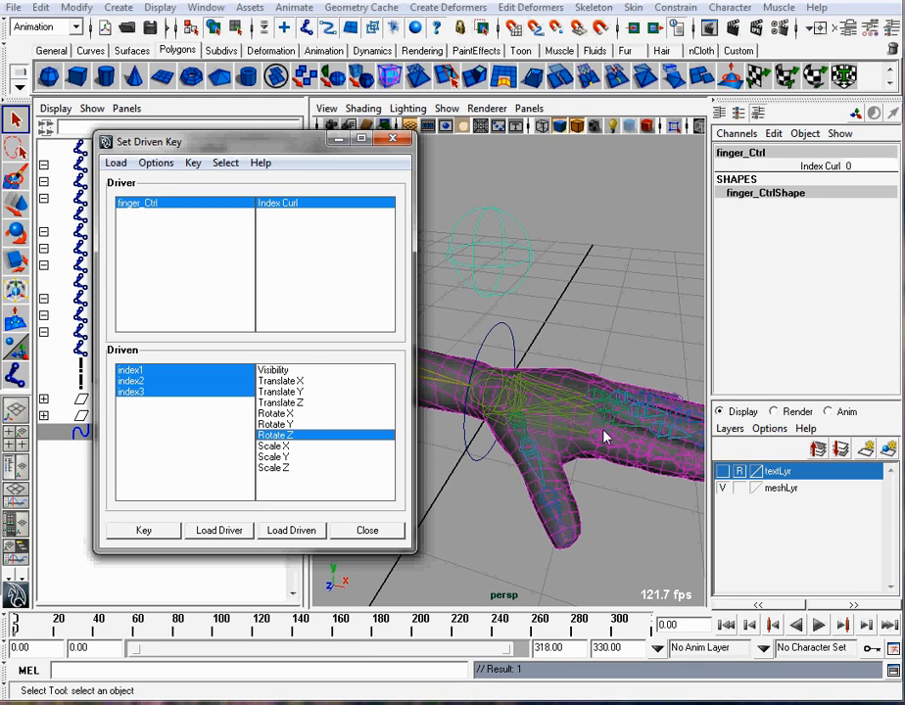
# Step: Set finger_Ctrl's Index Curl to 10
pyautogui.click(848, 166)
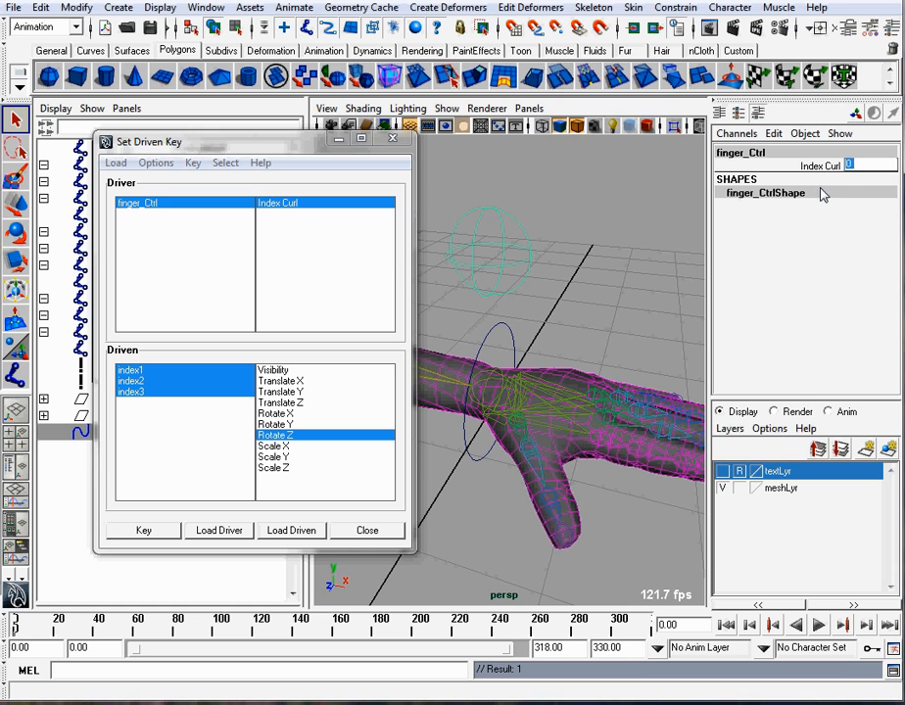
pyautogui.write('10')
pyautogui.press('Return')
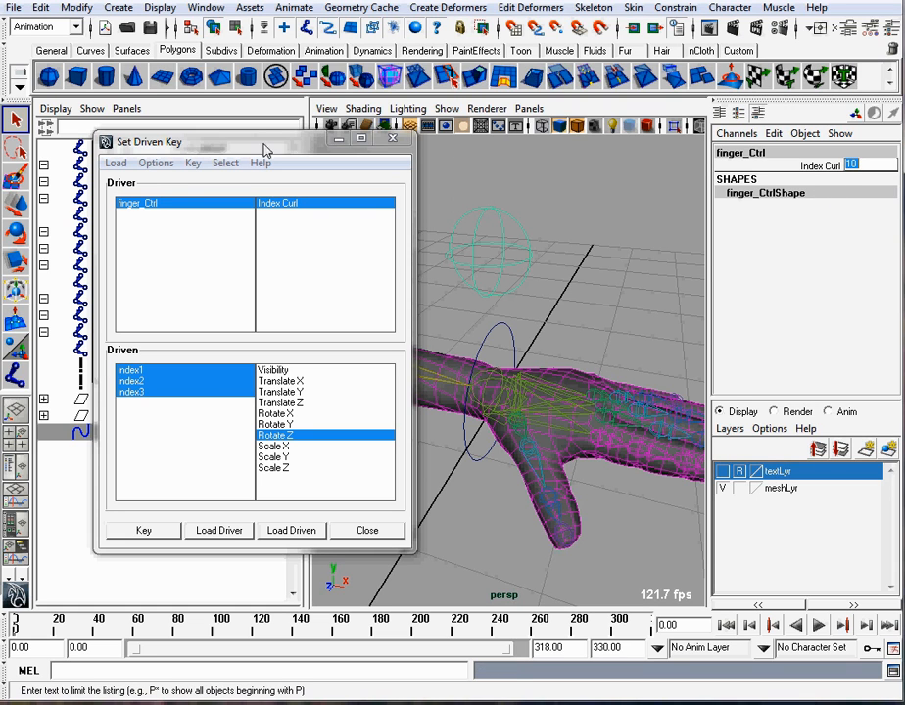
# Step: Select index1 through index3 and rotate them together to about -62.9 in Rotate Z, curling the finger
pyautogui.moveTo(264, 144); pyautogui.dragTo(481, 92)
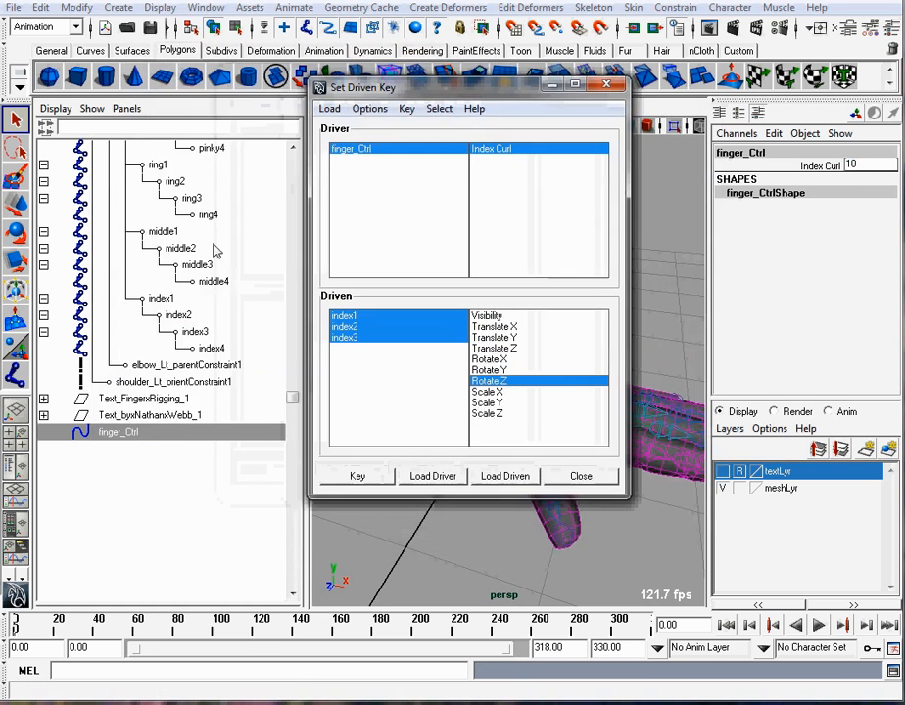
pyautogui.moveTo(160, 298); pyautogui.dragTo(194, 331)
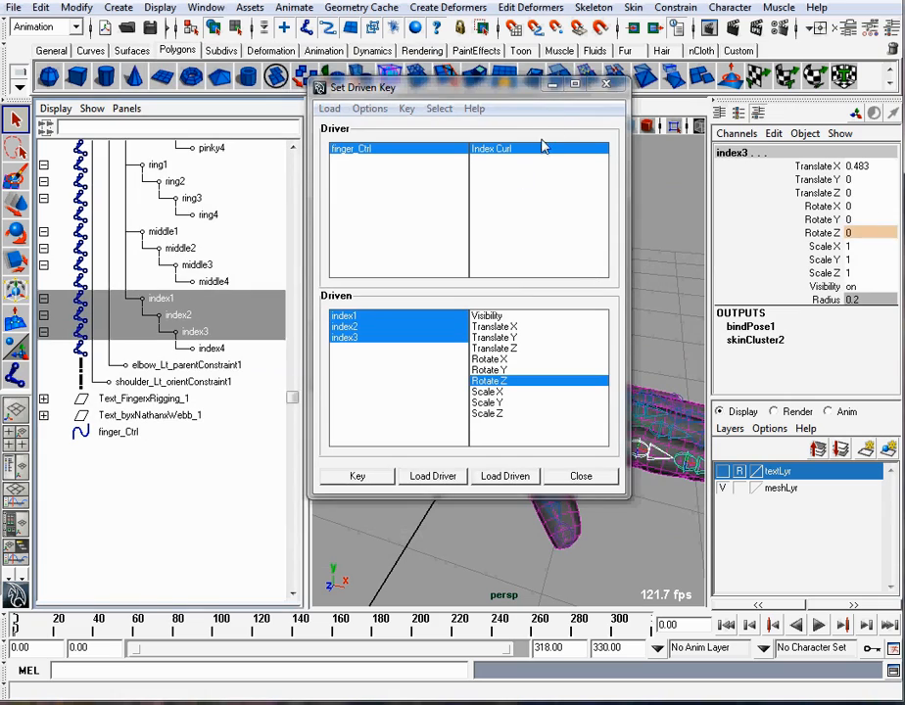
pyautogui.click(553, 86)
pyautogui.keyDown('alt'); pyautogui.moveTo(411, 250); pyautogui.dragTo(602, 315, button='right'); pyautogui.keyUp('alt')
pyautogui.press('e')
pyautogui.moveTo(602, 315); pyautogui.dragTo(483, 349)
pyautogui.moveTo(453, 313); pyautogui.dragTo(468, 293)
# Step: Turn off X-Ray Joints display and refine the index joints' Rotate Z to about -64.2
pyautogui.press('space')
pyautogui.click(366, 263)
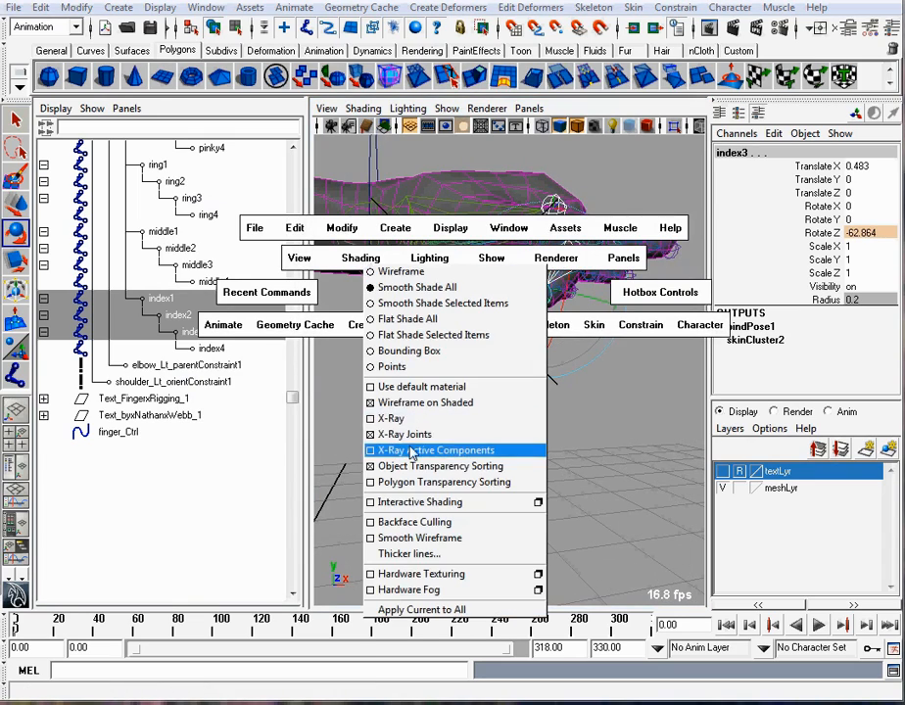
pyautogui.click(420, 396)
pyautogui.moveTo(454, 340)
pyautogui.keyDown('alt'); pyautogui.mouseDown(button='right')
pyautogui.moveTo(508, 302)
pyautogui.moveTo(521, 319)
pyautogui.mouseUp(button='right'); pyautogui.keyUp('alt')
pyautogui.moveTo(520, 319); pyautogui.dragTo(436, 344)
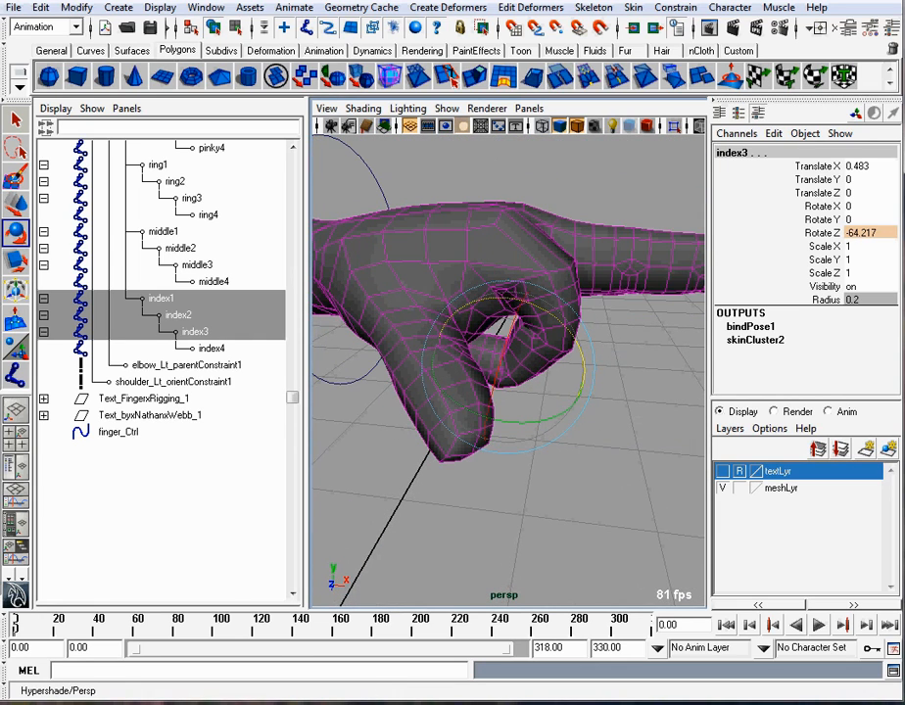
# Step: Key the curled index joints against Index Curl at 10 and minimize the Set Driven Key window
pyautogui.click(90, 703)
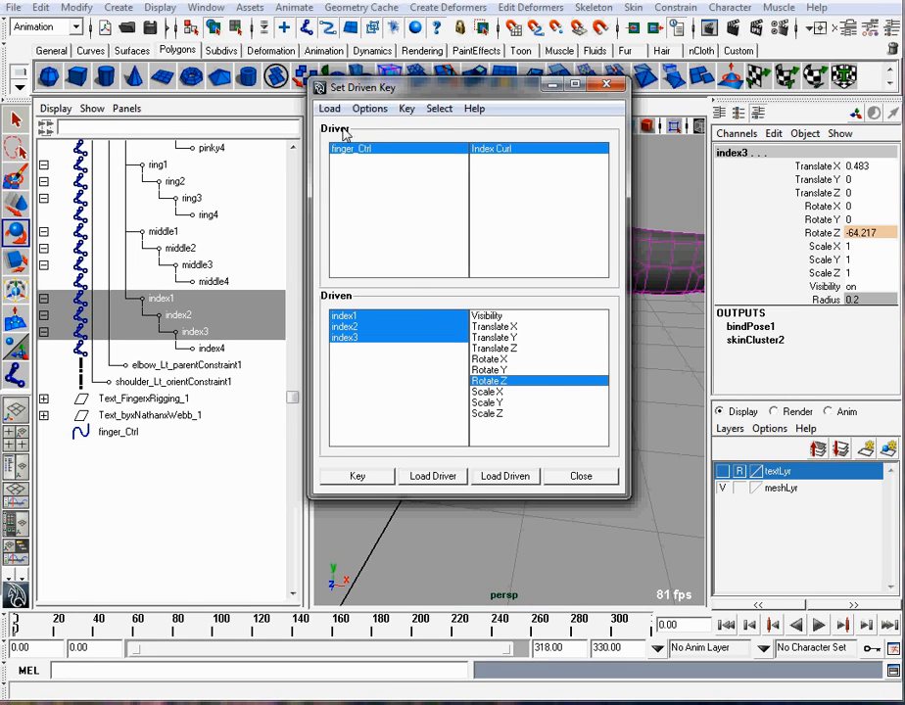
pyautogui.click(360, 477)
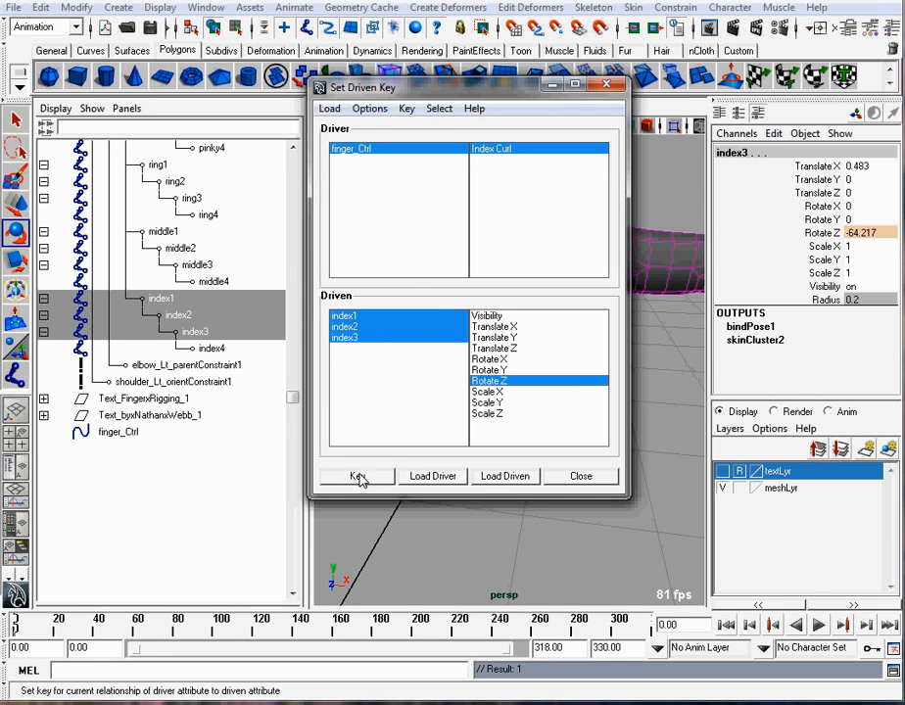
pyautogui.click(551, 86)
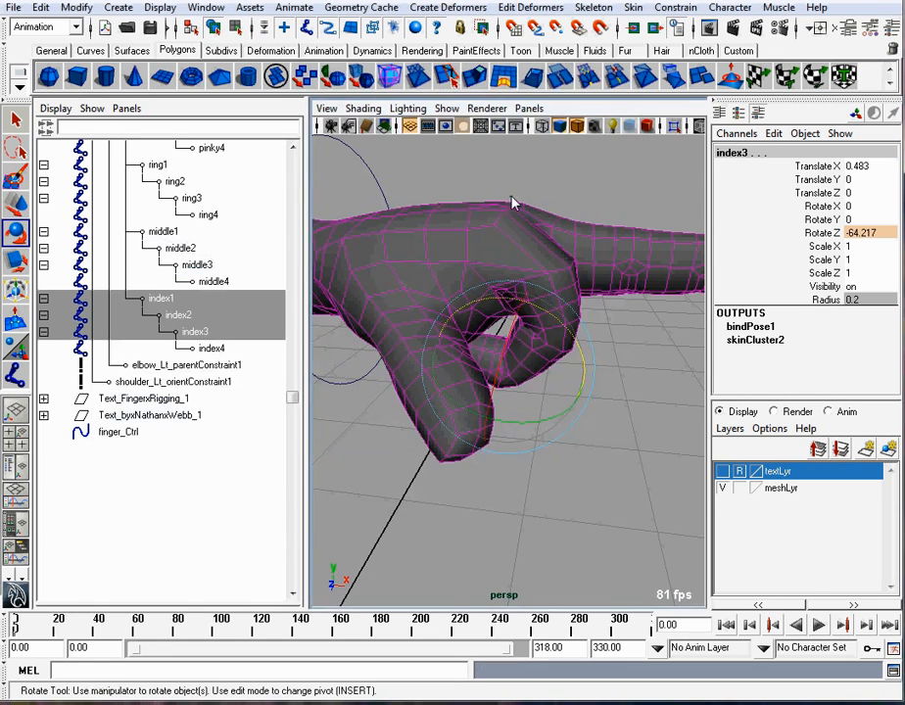
# Step: Select finger_Ctrl and set its Index Curl to -10
pyautogui.click(535, 191)
pyautogui.keyDown('alt'); pyautogui.moveTo(535, 191); pyautogui.dragTo(479, 186, button='right'); pyautogui.keyUp('alt')
pyautogui.keyDown('alt'); pyautogui.moveTo(479, 186); pyautogui.dragTo(516, 250, button='middle'); pyautogui.keyUp('alt')
pyautogui.moveTo(475, 187); pyautogui.dragTo(408, 231)
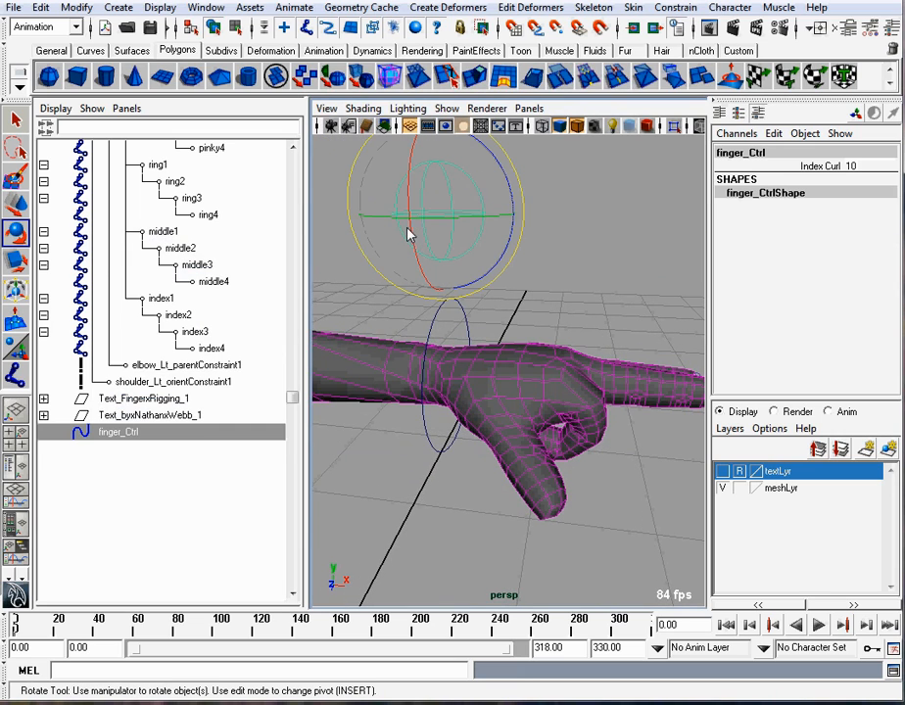
pyautogui.click(848, 169)
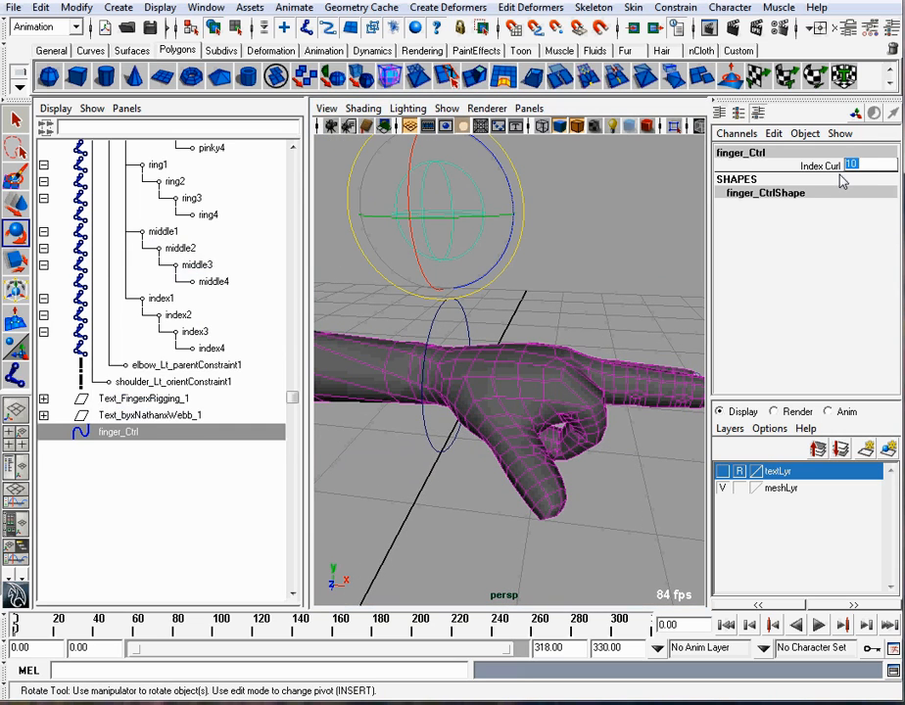
pyautogui.write('-10')
pyautogui.press('Return')
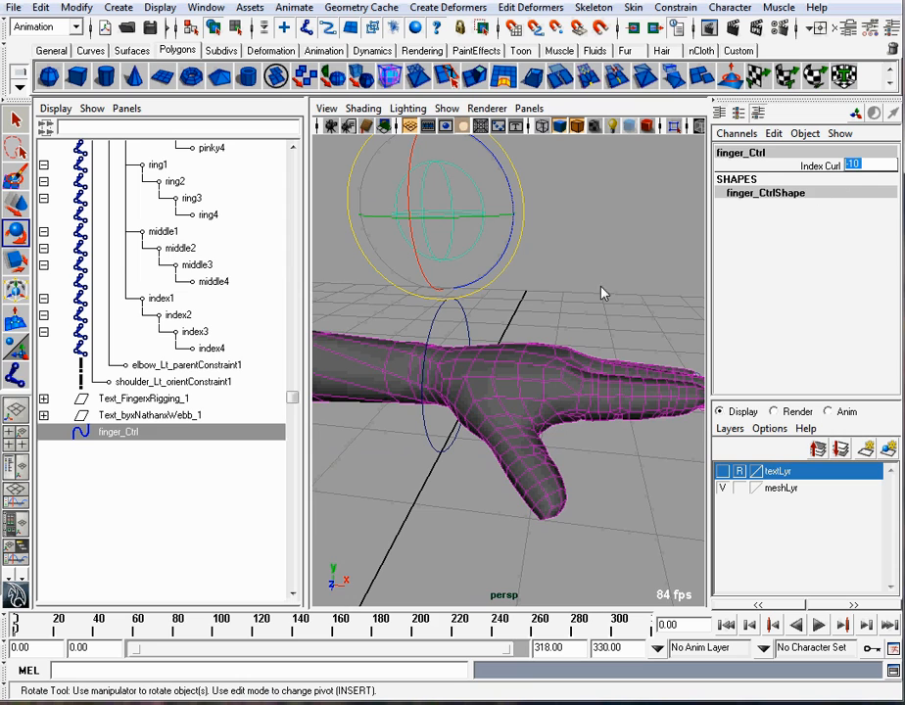
# Step: Select index1 through index3 and rotate them together to about 34.3 in Rotate Z, bending the finger backward
pyautogui.keyDown('alt'); pyautogui.moveTo(602, 293); pyautogui.dragTo(551, 425); pyautogui.keyUp('alt')
pyautogui.keyDown('alt'); pyautogui.moveTo(632, 407); pyautogui.dragTo(423, 362); pyautogui.keyUp('alt')
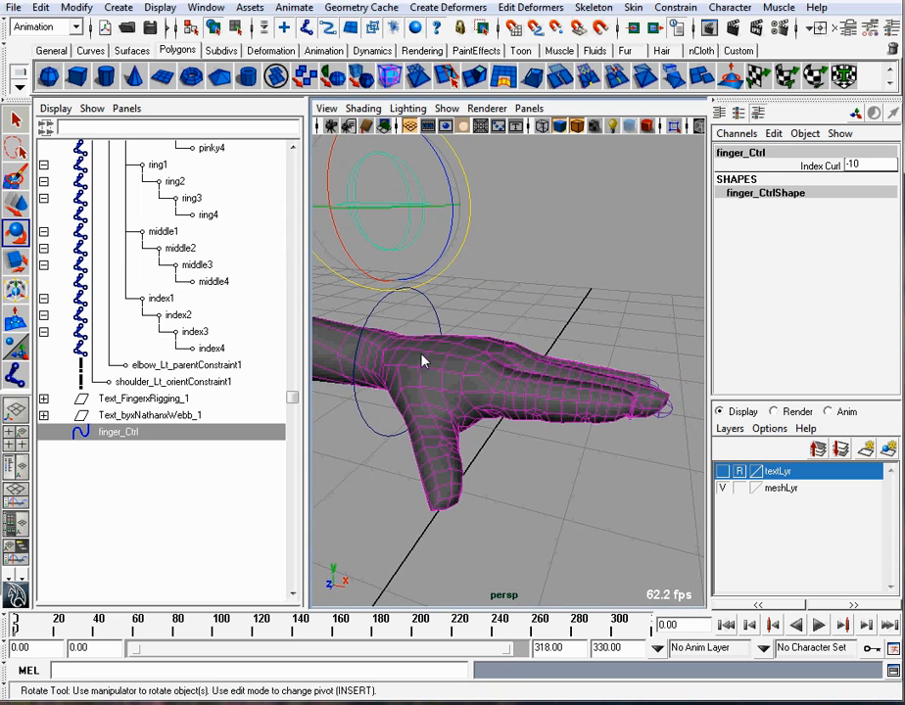
pyautogui.click(161, 298)
pyautogui.keyDown('shift'); pyautogui.click(195, 331); pyautogui.keyUp('shift')
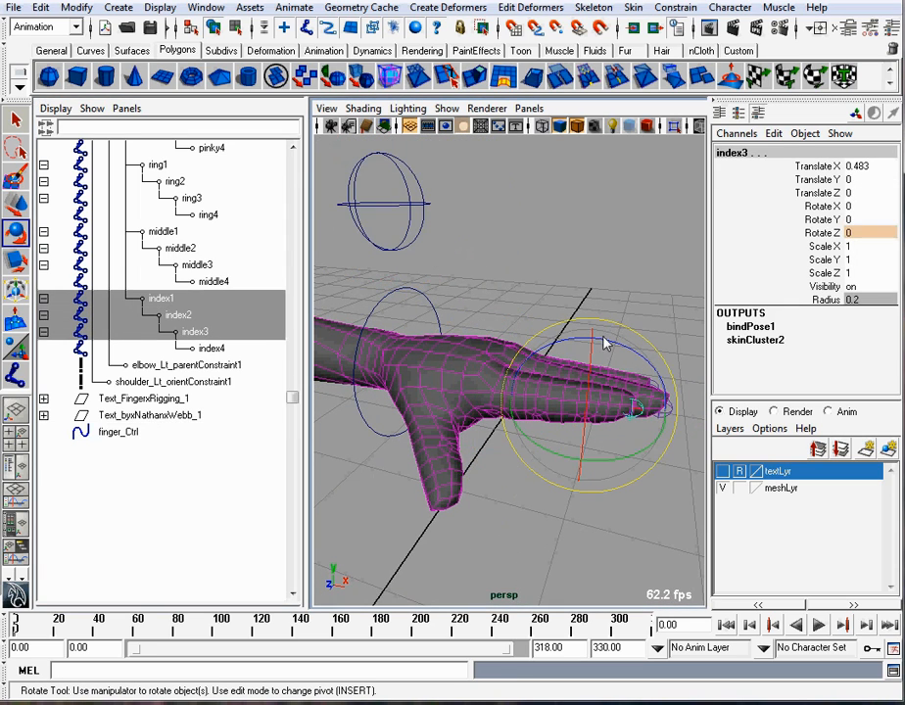
pyautogui.moveTo(646, 366); pyautogui.dragTo(599, 327)
pyautogui.keyDown('alt'); pyautogui.moveTo(600, 327); pyautogui.dragTo(581, 326, button='right'); pyautogui.keyUp('alt')
pyautogui.keyDown('alt'); pyautogui.moveTo(581, 326); pyautogui.dragTo(559, 327); pyautogui.keyUp('alt')
pyautogui.keyDown('alt'); pyautogui.moveTo(559, 327); pyautogui.dragTo(575, 343, button='right'); pyautogui.keyUp('alt')
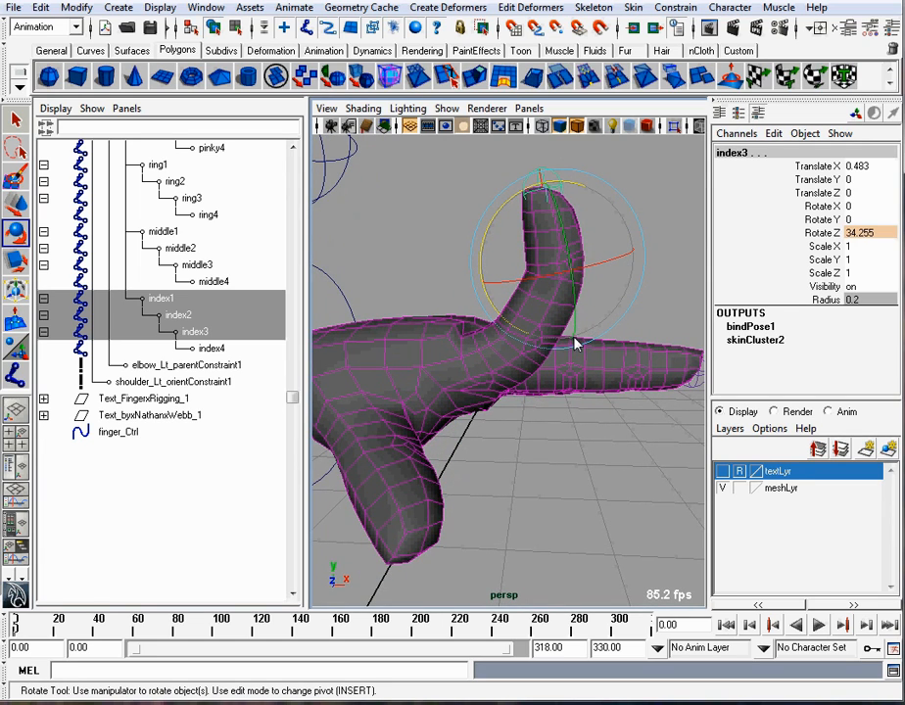
# Step: Set the selected index joints' Rotate Z to exactly 35
pyautogui.doubleClick(868, 234)
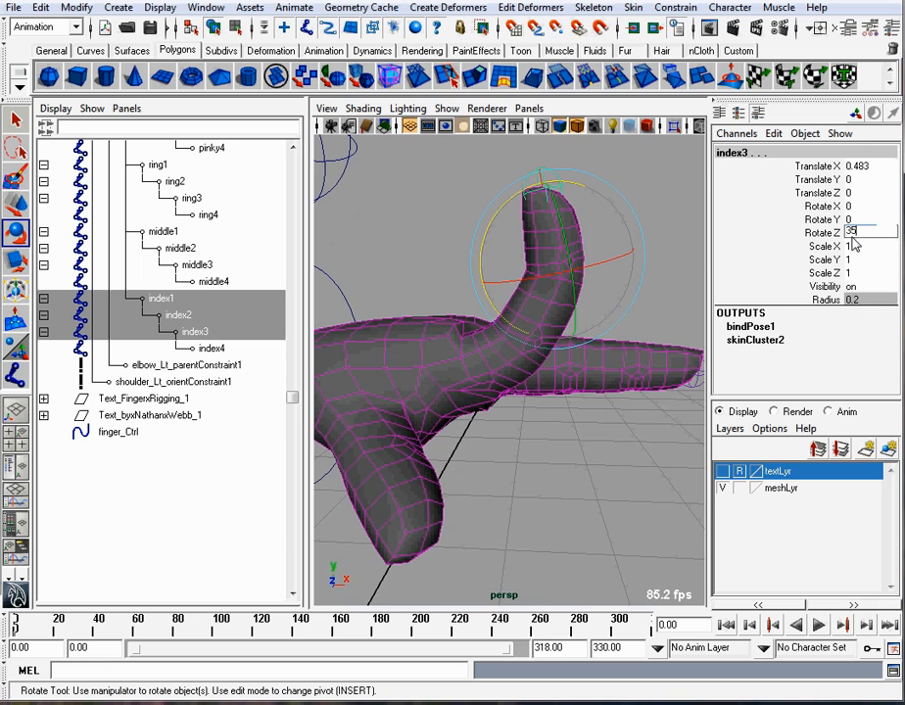
pyautogui.press('Return')
pyautogui.keyDown('alt'); pyautogui.moveTo(554, 312); pyautogui.dragTo(589, 325); pyautogui.keyUp('alt')
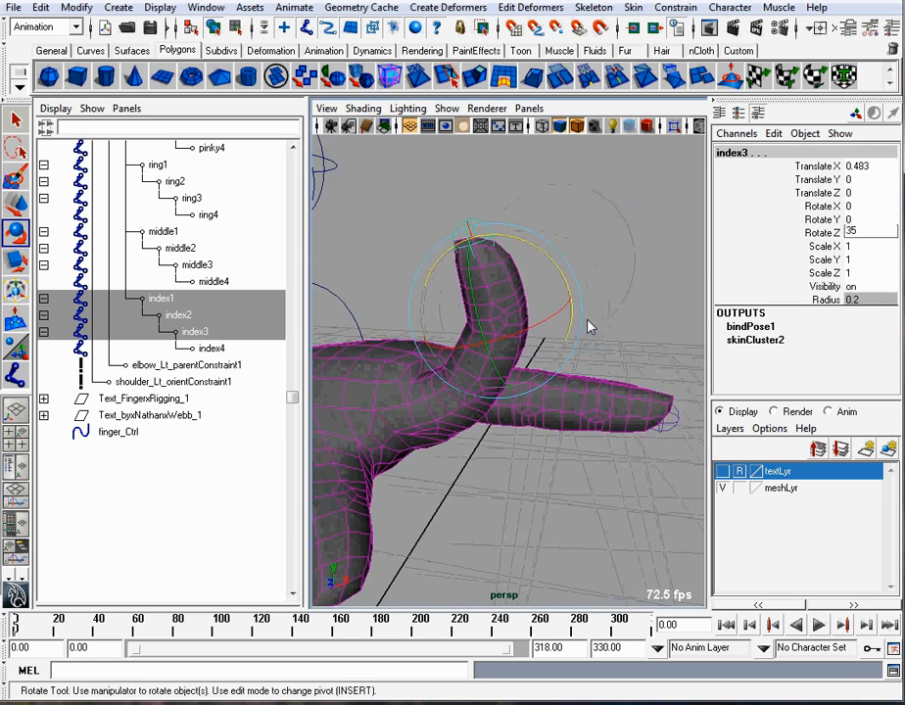
pyautogui.keyDown('alt'); pyautogui.moveTo(590, 325); pyautogui.dragTo(644, 322, button='right'); pyautogui.keyUp('alt')
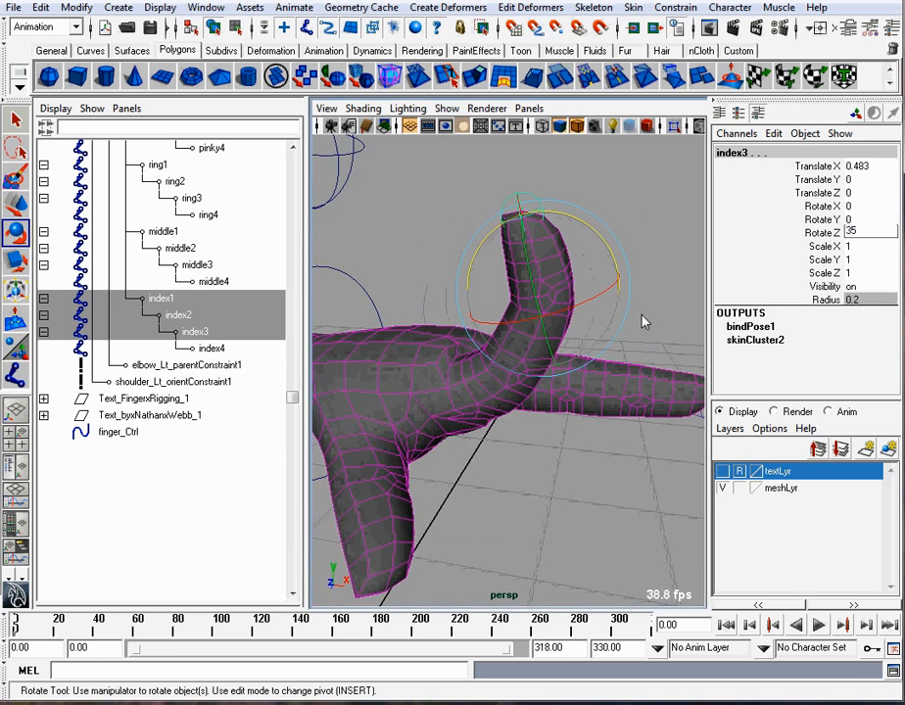
# Step: Key the backward-bent index joints against Index Curl at -10 and minimize the Set Driven Key window
pyautogui.click(108, 703)
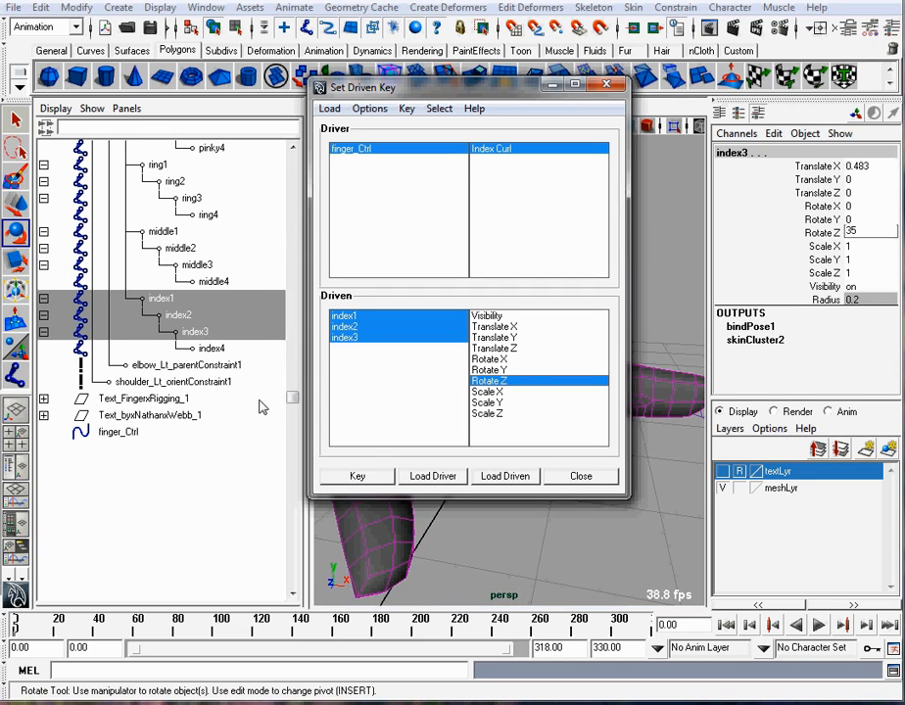
pyautogui.click(359, 477)
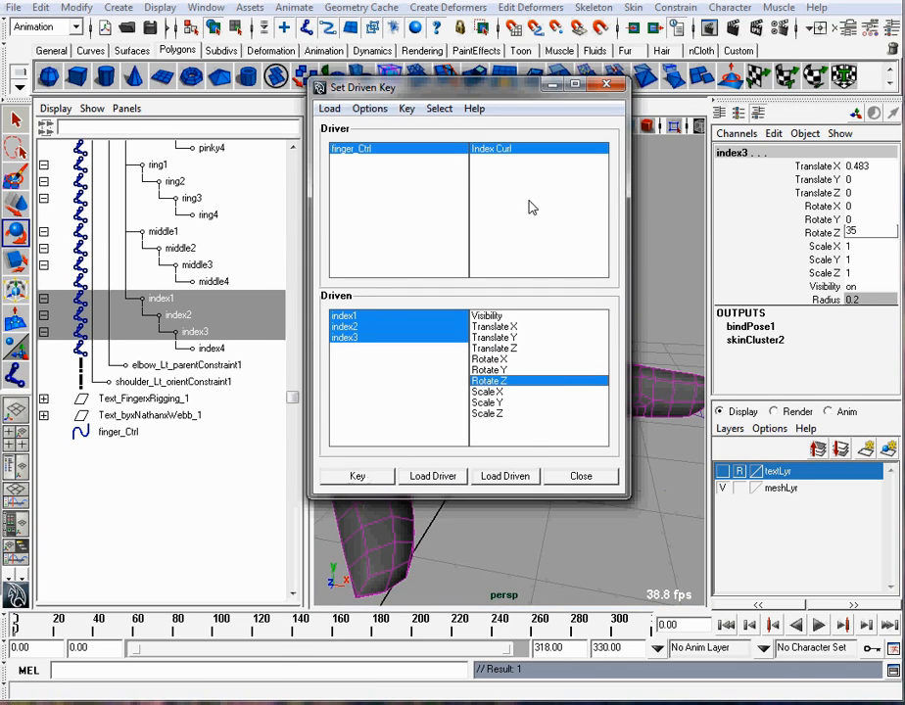
pyautogui.click(549, 88)
# Step: Select finger_Ctrl and test the driven finger by setting Index Curl to 0, 10 and -10
pyautogui.click(625, 197)
pyautogui.scroll(-4, 625, 197)
pyautogui.click(404, 205)
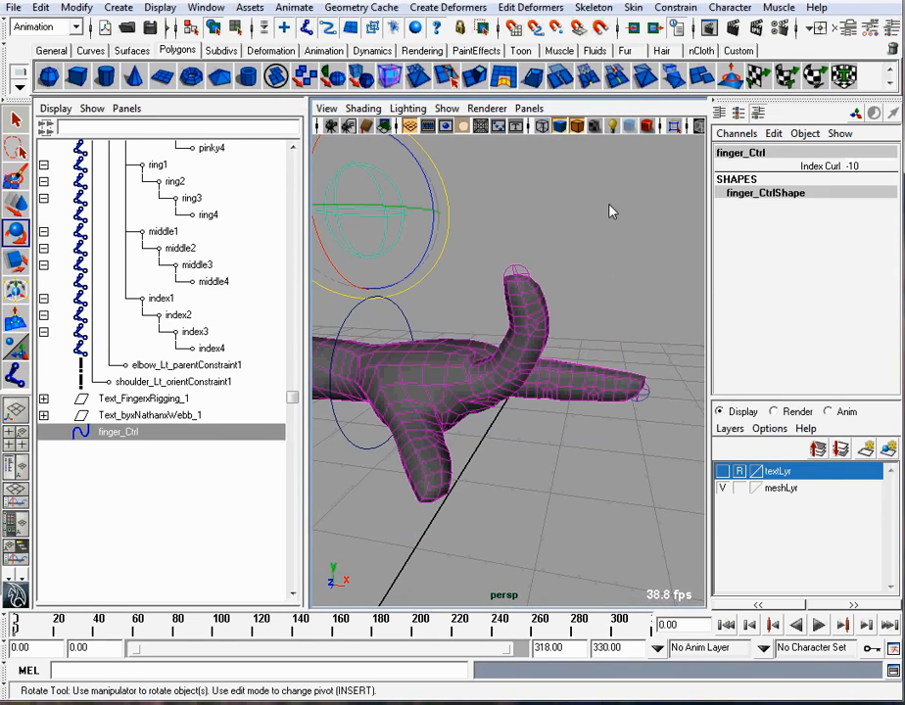
pyautogui.click(869, 166)
pyautogui.write('0')
pyautogui.press('Return')
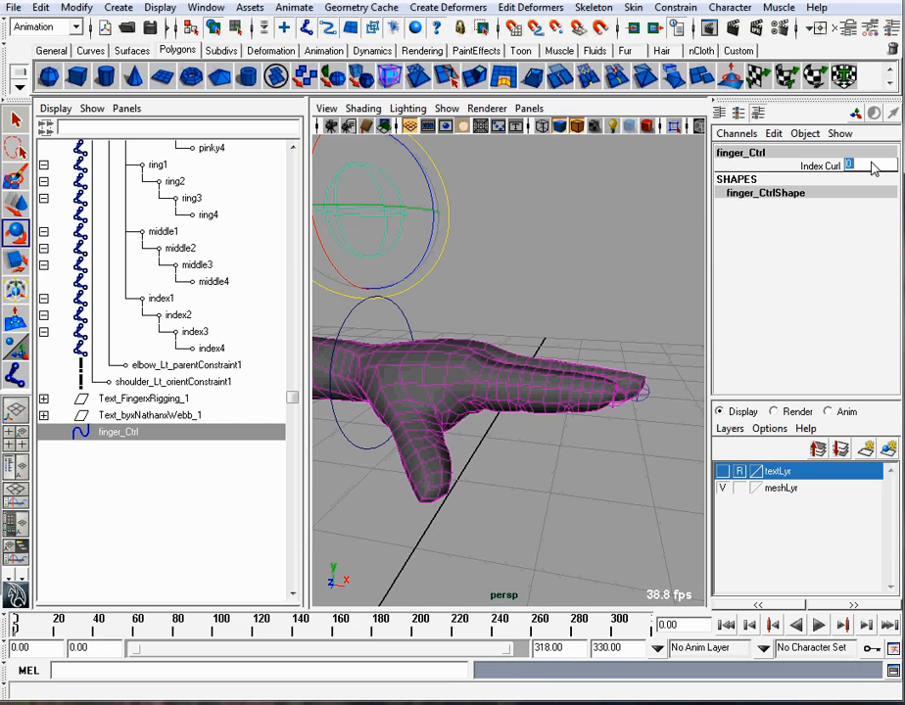
pyautogui.write('10')
pyautogui.press('Return')
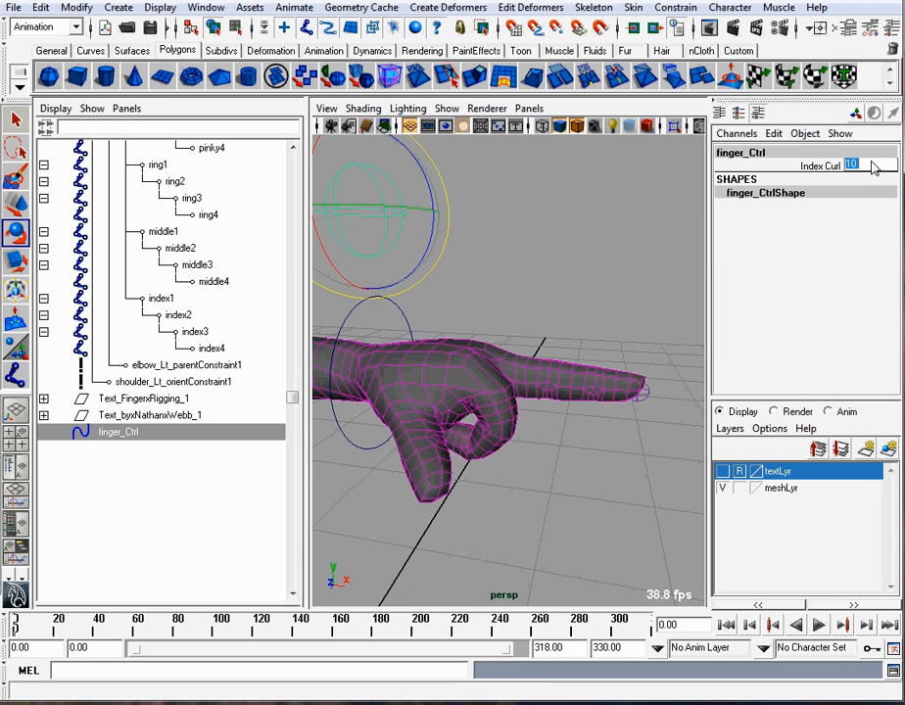
pyautogui.write('-10')
pyautogui.press('Return')
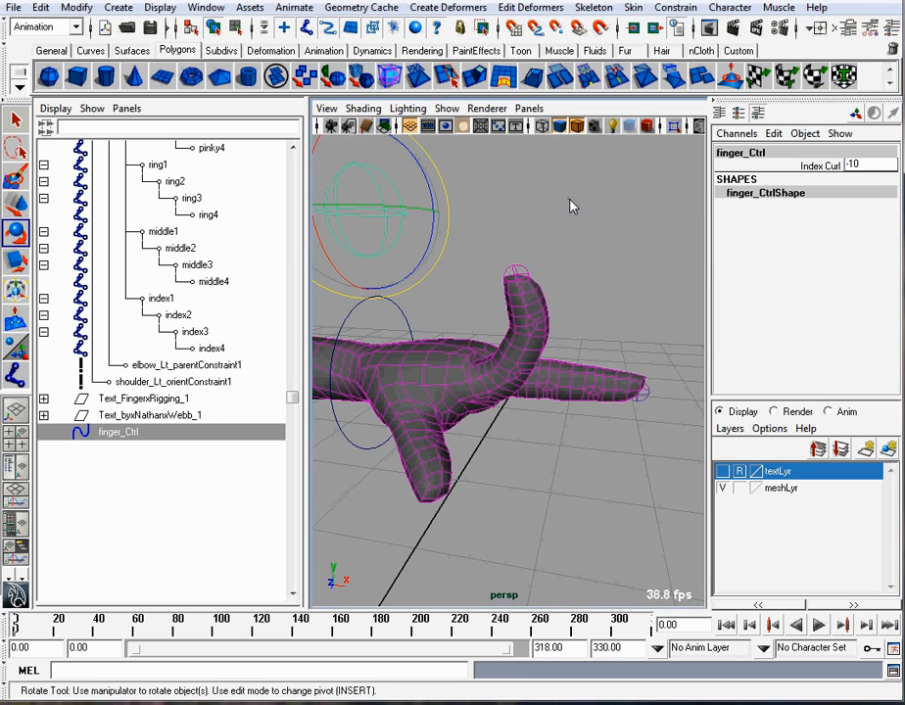
# Step: Reselect finger_Ctrl, scrub Index Curl interactively to check the finger's motion, and reset it to 0
pyautogui.click(569, 203)
pyautogui.click(348, 203)
pyautogui.click(801, 169)
pyautogui.moveTo(411, 232); pyautogui.dragTo(603, 321, button='middle')
pyautogui.doubleClick(879, 164)
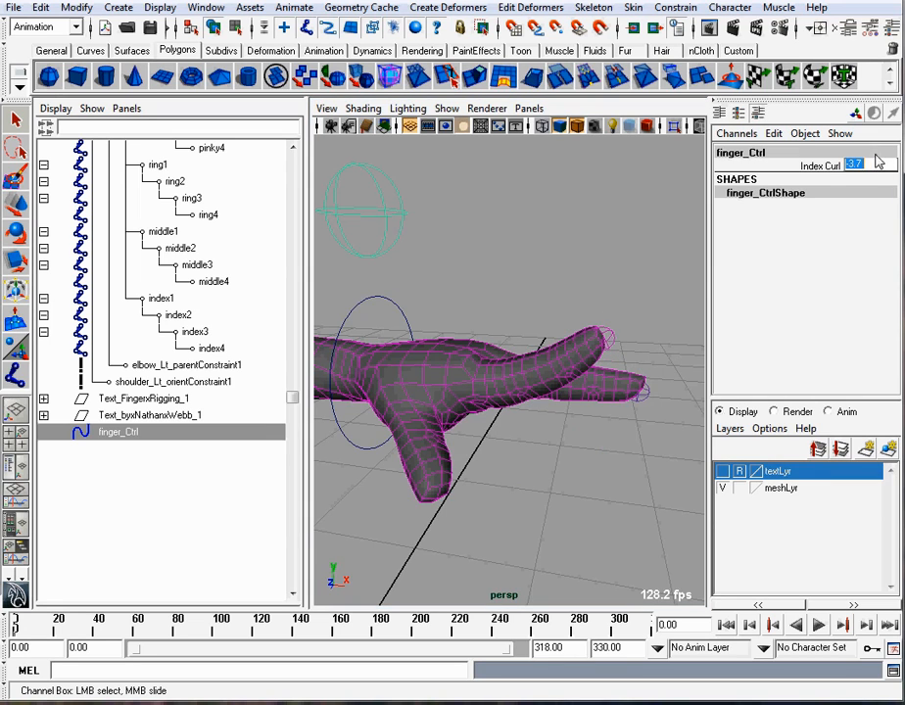
pyautogui.press('Return')
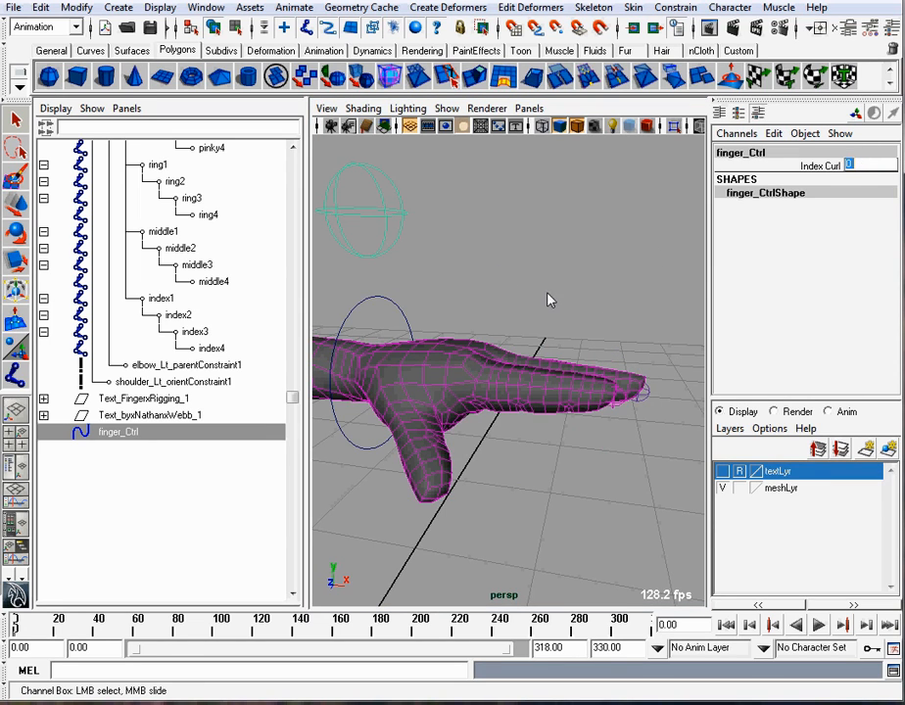
pyautogui.keyDown('alt'); pyautogui.moveTo(549, 300); pyautogui.dragTo(450, 413); pyautogui.keyUp('alt')
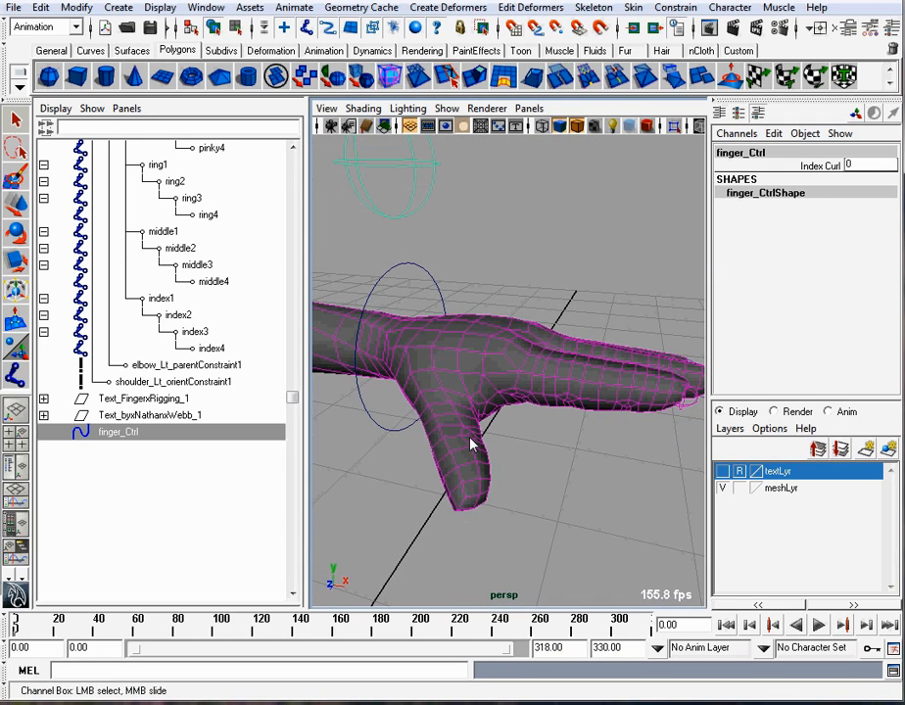
pyautogui.moveTo(558, 418)
pyautogui.keyDown('alt'); pyautogui.mouseDown()
pyautogui.moveTo(535, 417)
pyautogui.moveTo(545, 423)
pyautogui.mouseUp(); pyautogui.keyUp('alt')
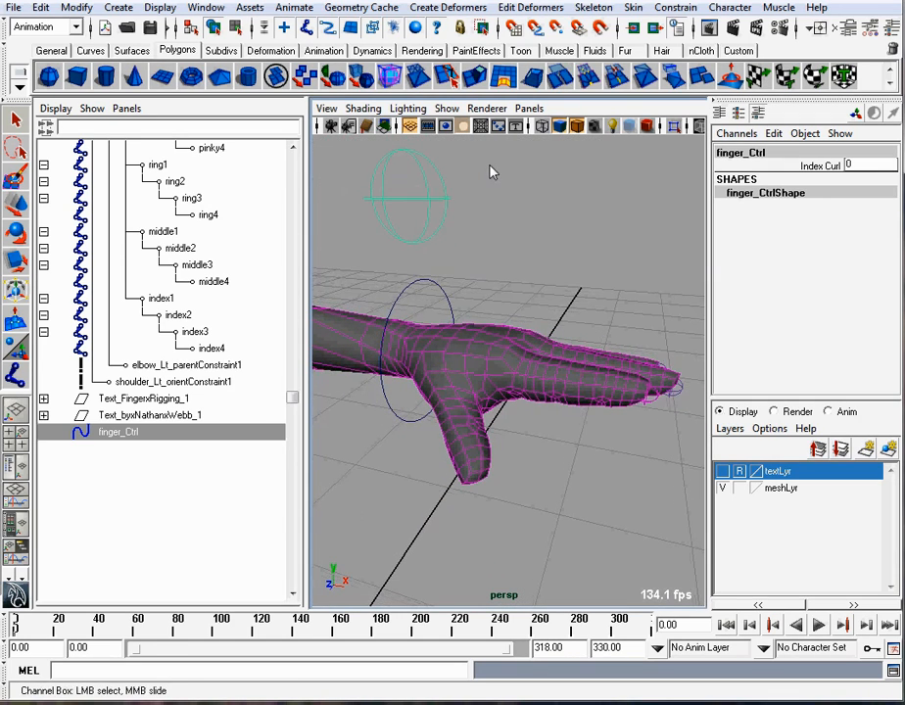
pyautogui.press('e')
pyautogui.moveTo(483, 171); pyautogui.dragTo(391, 226)
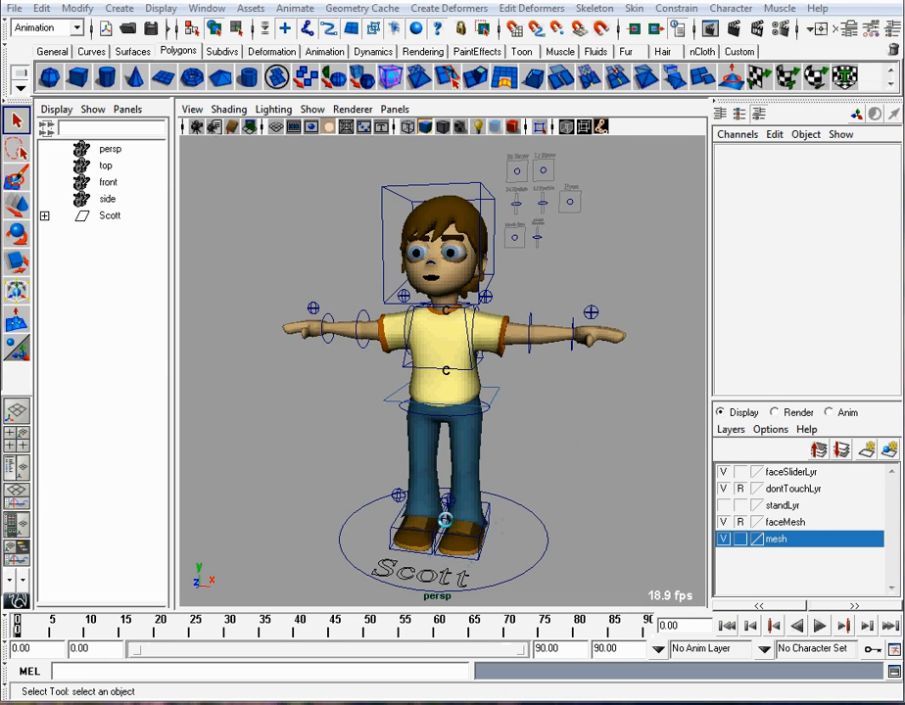
# Step: In the Scott character scene, select the finger_Lt_Ctrls control above the left hand with the hand in close view
pyautogui.keyDown('alt'); pyautogui.moveTo(527, 372); pyautogui.dragTo(515, 383); pyautogui.keyUp('alt')
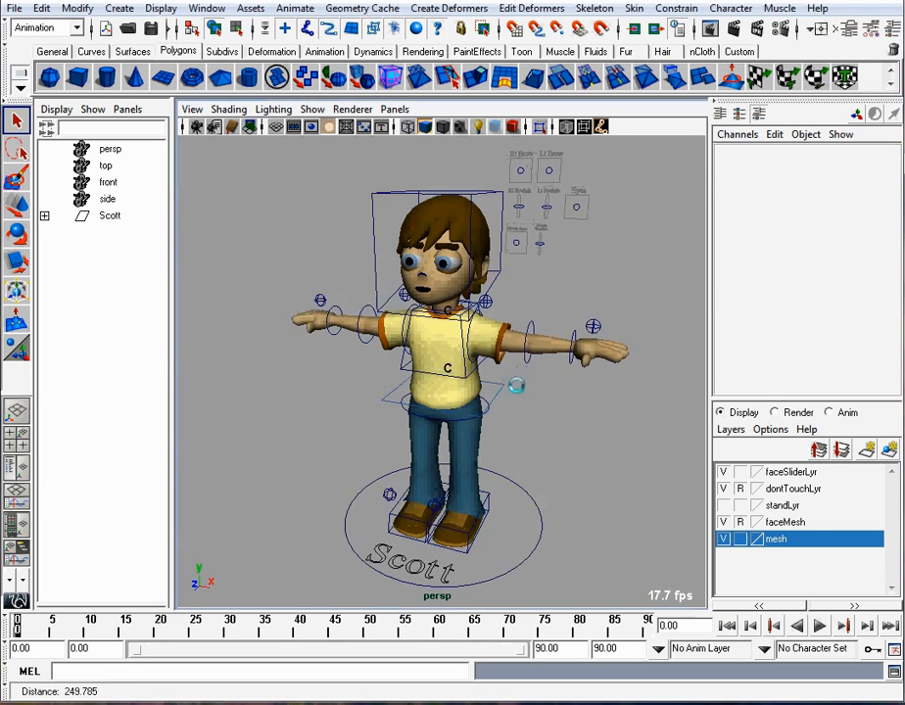
pyautogui.keyDown('alt'); pyautogui.moveTo(515, 384); pyautogui.dragTo(618, 363, button='right'); pyautogui.keyUp('alt')
pyautogui.keyDown('alt'); pyautogui.moveTo(618, 363); pyautogui.dragTo(454, 401, button='middle'); pyautogui.keyUp('alt')
pyautogui.keyDown('alt'); pyautogui.moveTo(454, 402); pyautogui.dragTo(595, 374, button='right'); pyautogui.keyUp('alt')
pyautogui.keyDown('alt'); pyautogui.moveTo(595, 374); pyautogui.dragTo(546, 369); pyautogui.keyUp('alt')
pyautogui.keyDown('alt'); pyautogui.moveTo(547, 369); pyautogui.dragTo(582, 364, button='right'); pyautogui.keyUp('alt')
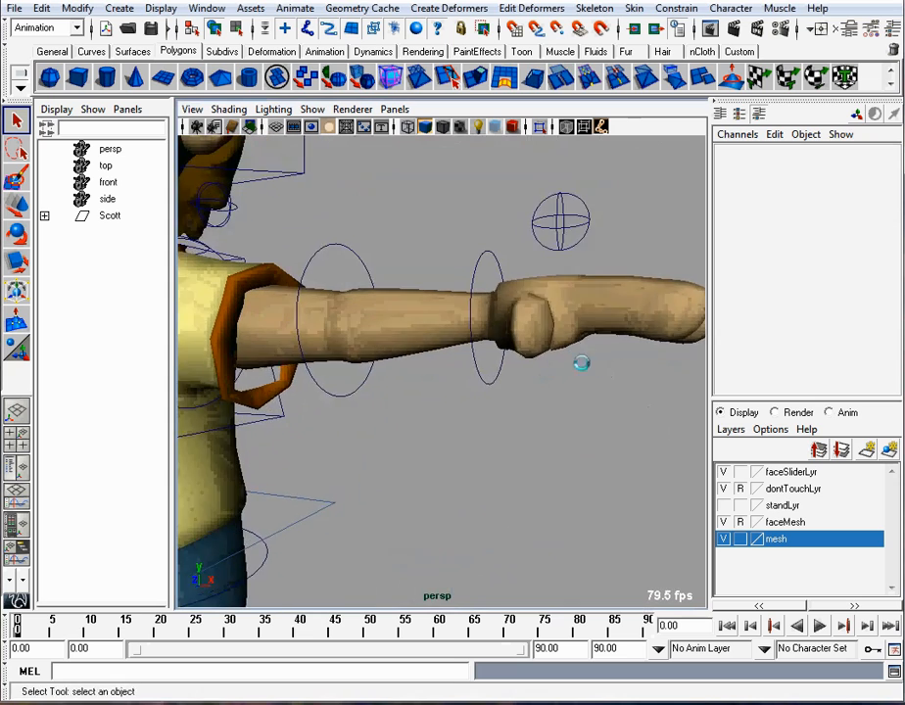
pyautogui.keyDown('alt'); pyautogui.moveTo(582, 363); pyautogui.dragTo(581, 239); pyautogui.keyUp('alt')
pyautogui.moveTo(502, 289); pyautogui.dragTo(502, 289)
pyautogui.keyDown('alt'); pyautogui.moveTo(548, 263); pyautogui.dragTo(551, 283, button='middle'); pyautogui.keyUp('alt')
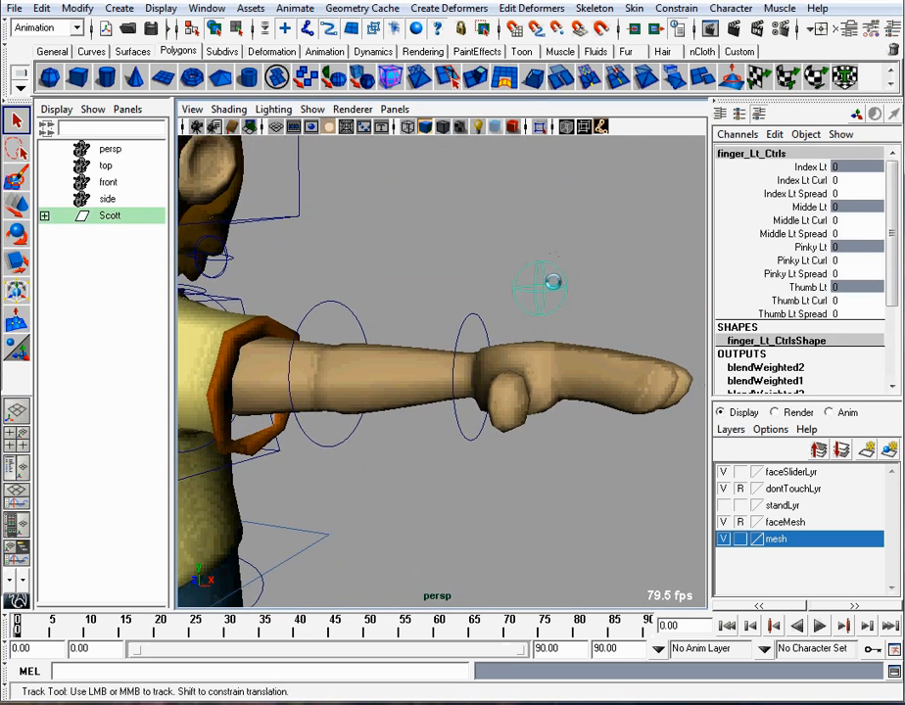
pyautogui.keyDown('alt'); pyautogui.moveTo(551, 283); pyautogui.dragTo(468, 281); pyautogui.keyUp('alt')
pyautogui.keyDown('alt'); pyautogui.moveTo(468, 281); pyautogui.dragTo(448, 312, button='right'); pyautogui.keyUp('alt')
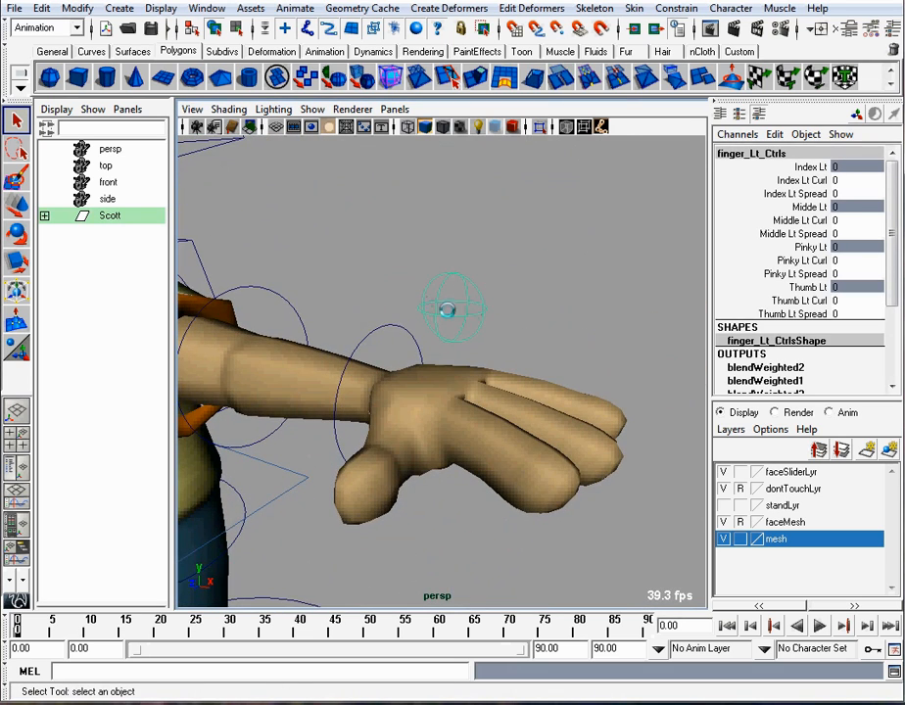
pyautogui.keyDown('alt'); pyautogui.moveTo(448, 311); pyautogui.dragTo(496, 299); pyautogui.keyUp('alt')
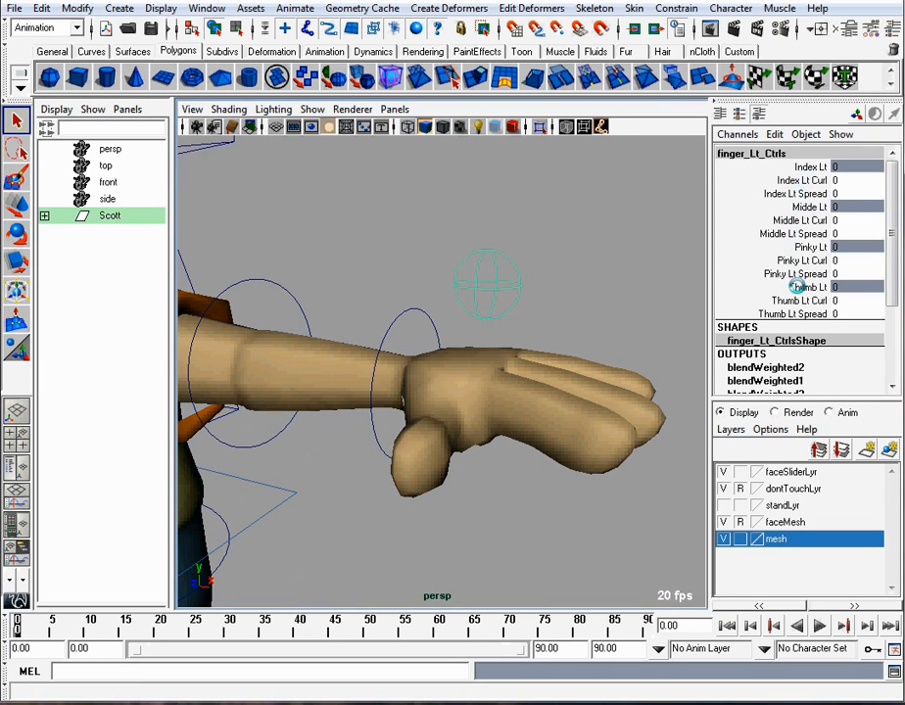
# Step: Examine the Index Lt, Middle Lt and Pinky Lt divider attributes that group the finger channels on finger_Lt_Ctrls
pyautogui.click(813, 166)
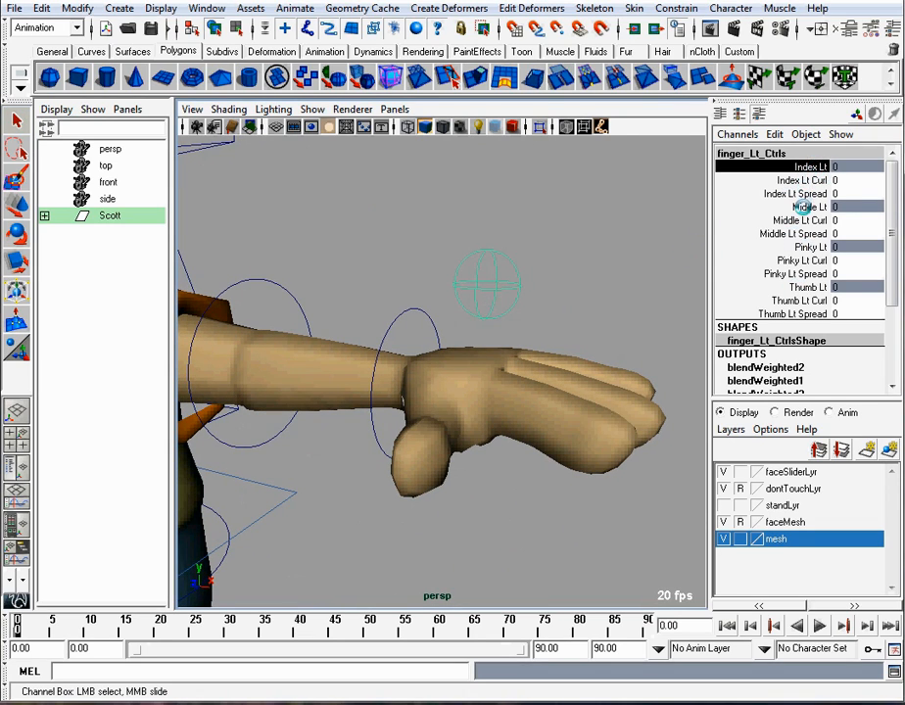
pyautogui.click(802, 206)
pyautogui.click(809, 167)
pyautogui.click(800, 207)
pyautogui.click(801, 247)
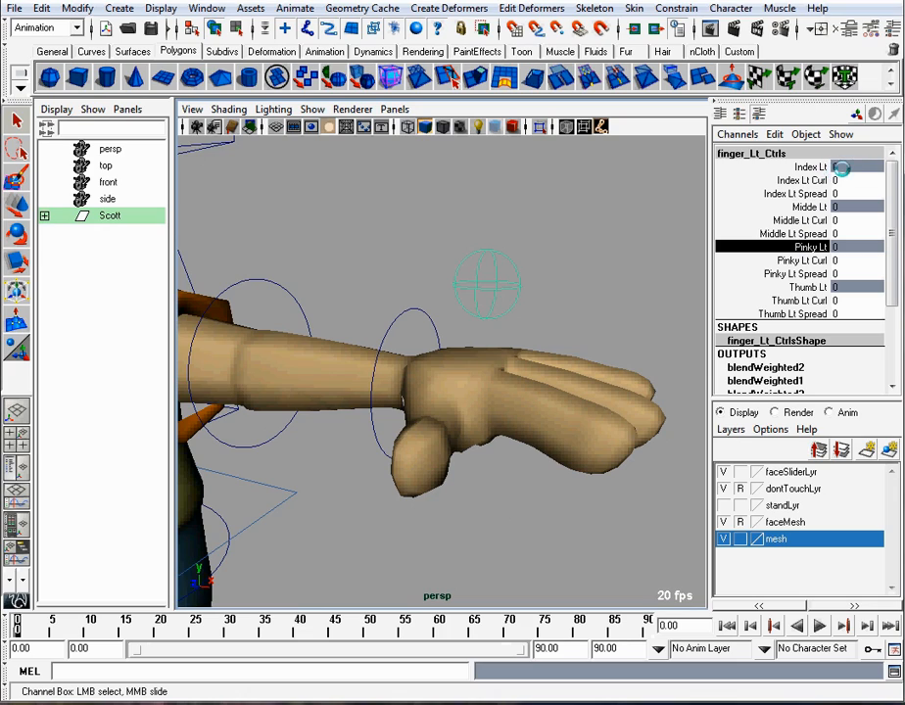
# Step: Scrub Index Lt Curl up to 10 to test the index finger, and reset it to 0
pyautogui.click(800, 180)
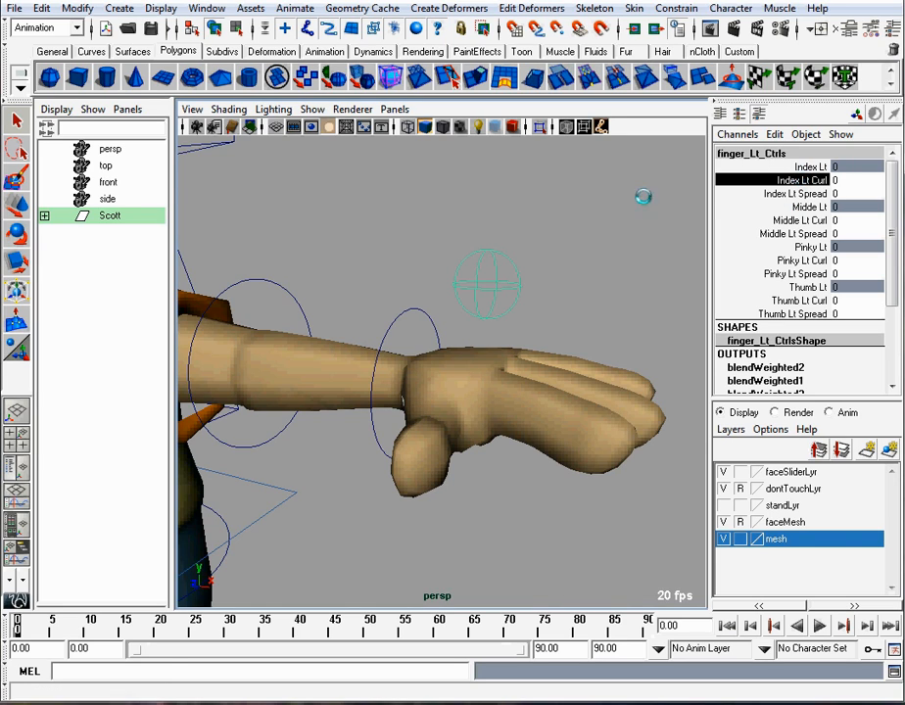
pyautogui.moveTo(642, 196); pyautogui.dragTo(534, 258, button='middle')
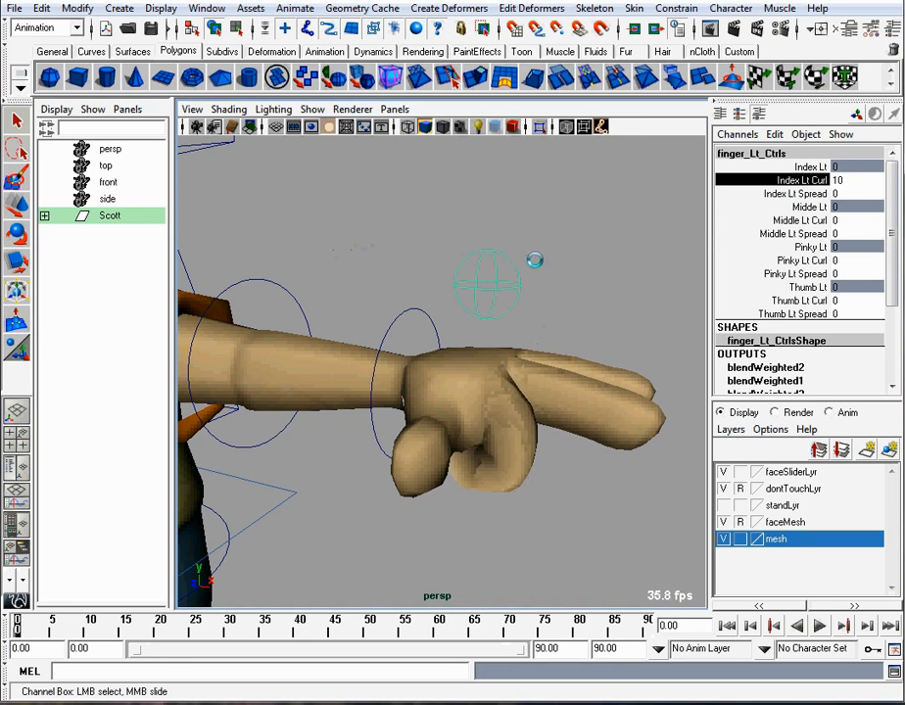
pyautogui.click(844, 180)
pyautogui.write('0')
pyautogui.press('Return')
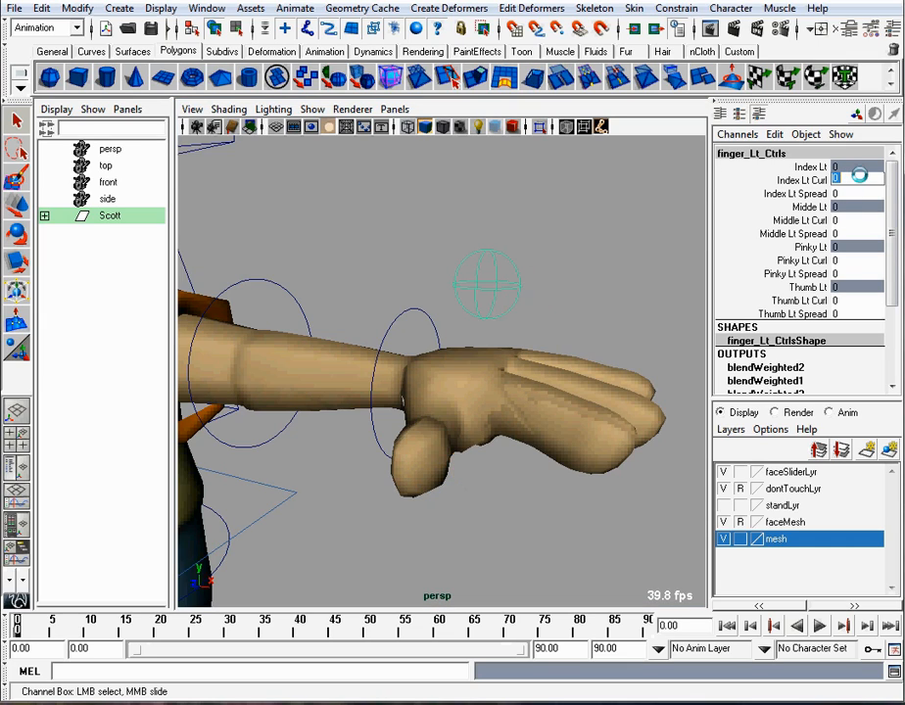
# Step: Scrub the index, middle and pinky Lt Curl channels together to 10, and Thumb Lt Curl to 10, making a fist
pyautogui.click(788, 182)
pyautogui.keyDown('ctrl'); pyautogui.click(793, 221); pyautogui.keyUp('ctrl')
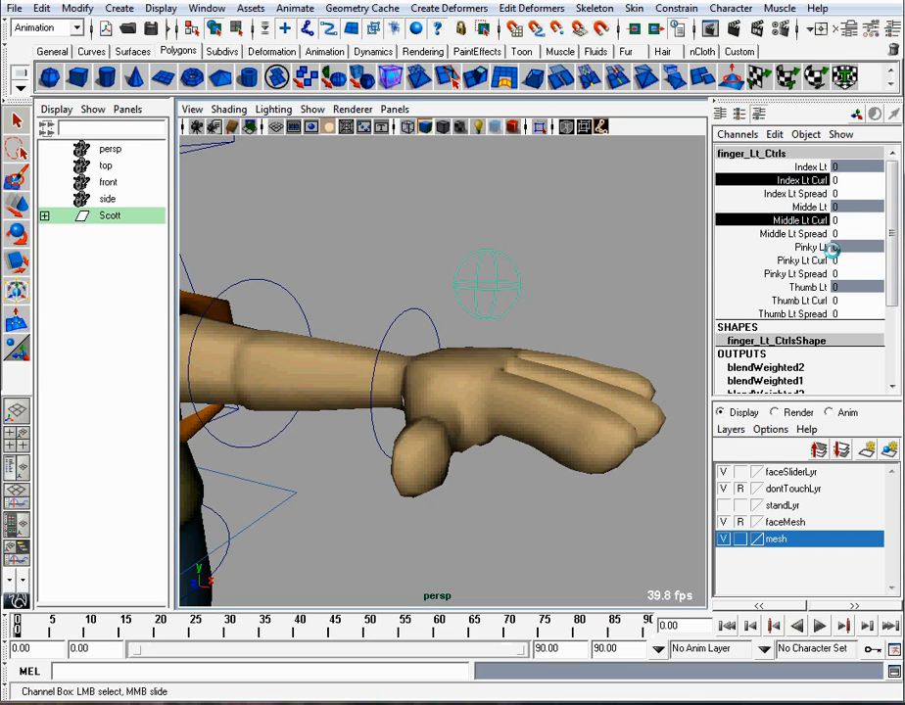
pyautogui.keyDown('ctrl'); pyautogui.click(807, 260); pyautogui.keyUp('ctrl')
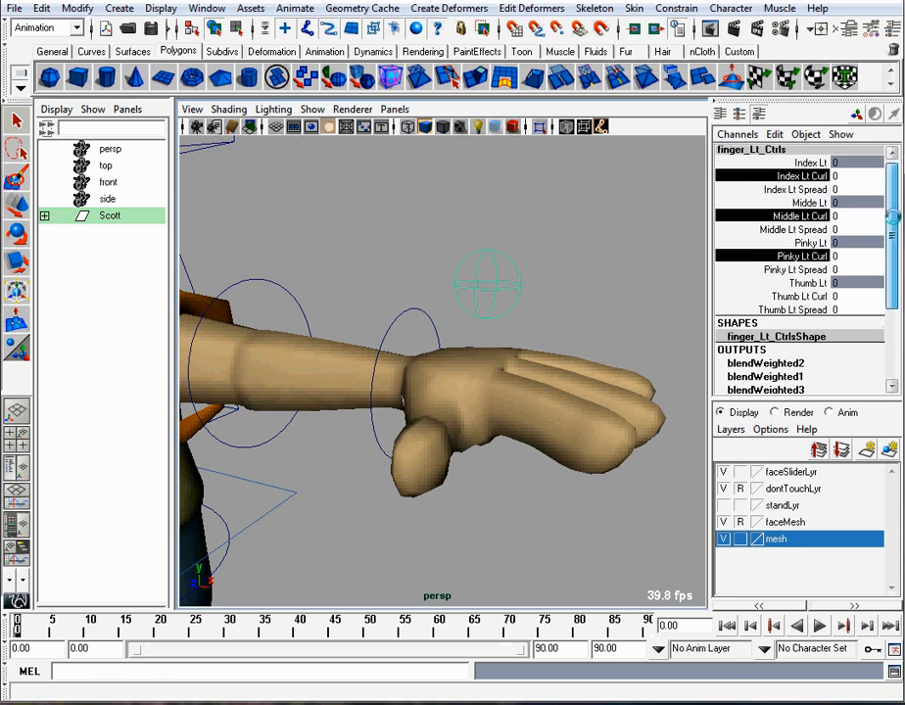
pyautogui.moveTo(431, 216); pyautogui.dragTo(569, 251, button='middle')
pyautogui.click(801, 297)
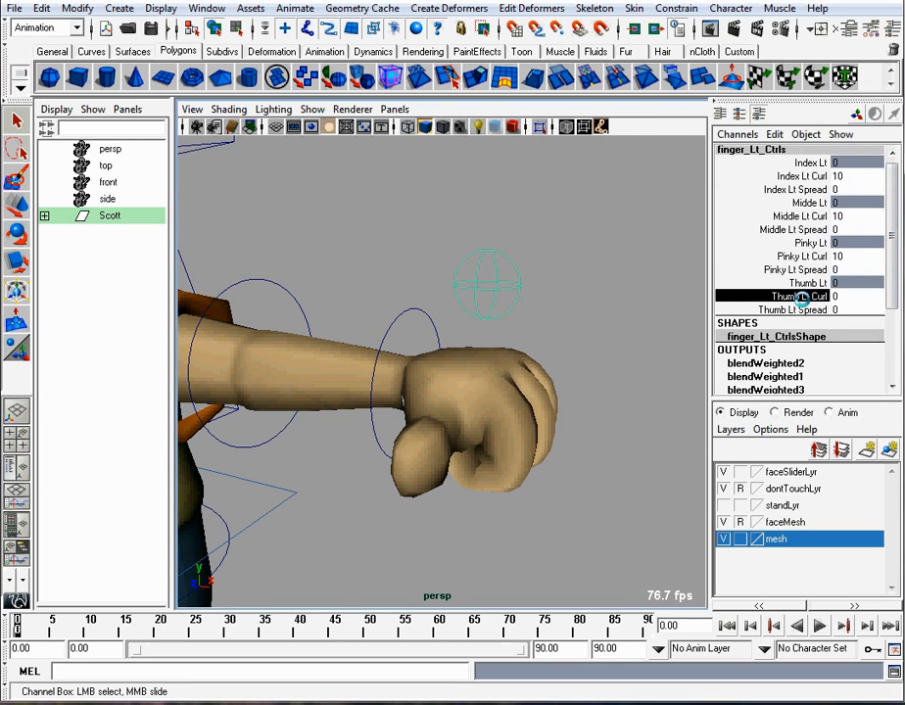
pyautogui.moveTo(452, 249); pyautogui.dragTo(581, 240, button='middle')
# Step: Reset all the finger_Lt_Ctrls channels from Index Lt Curl through Thumb Lt Spread to 0
pyautogui.moveTo(855, 176); pyautogui.dragTo(854, 309)
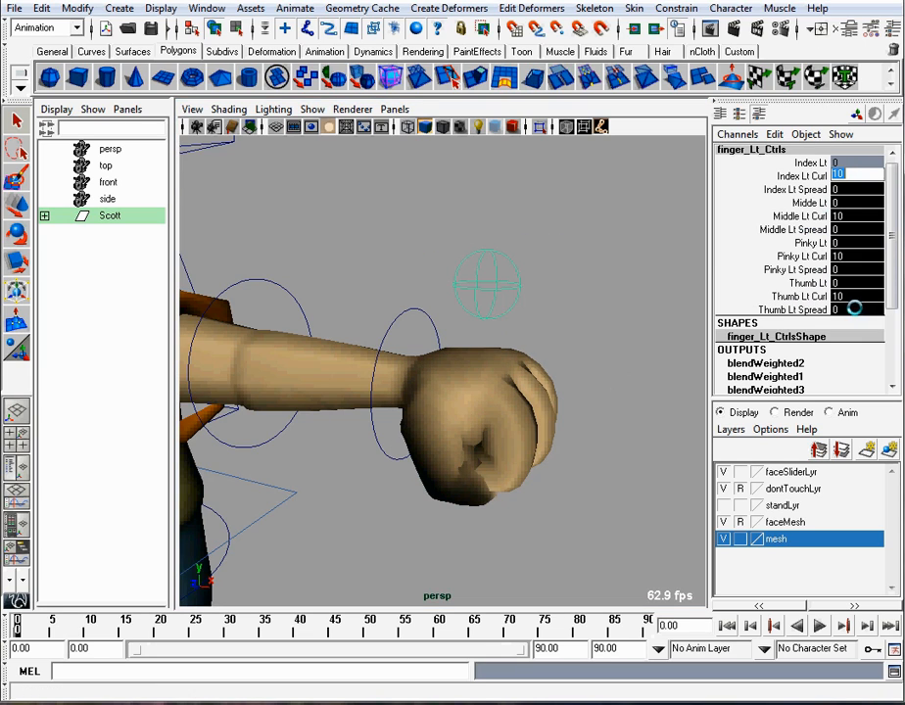
pyautogui.write('0')
pyautogui.press('Return')
# Step: Reselect finger_Lt_Ctrls and scrub Index Lt Spread to 10, spreading the index finger away from the others
pyautogui.keyDown('alt'); pyautogui.moveTo(489, 363); pyautogui.dragTo(501, 348); pyautogui.keyUp('alt')
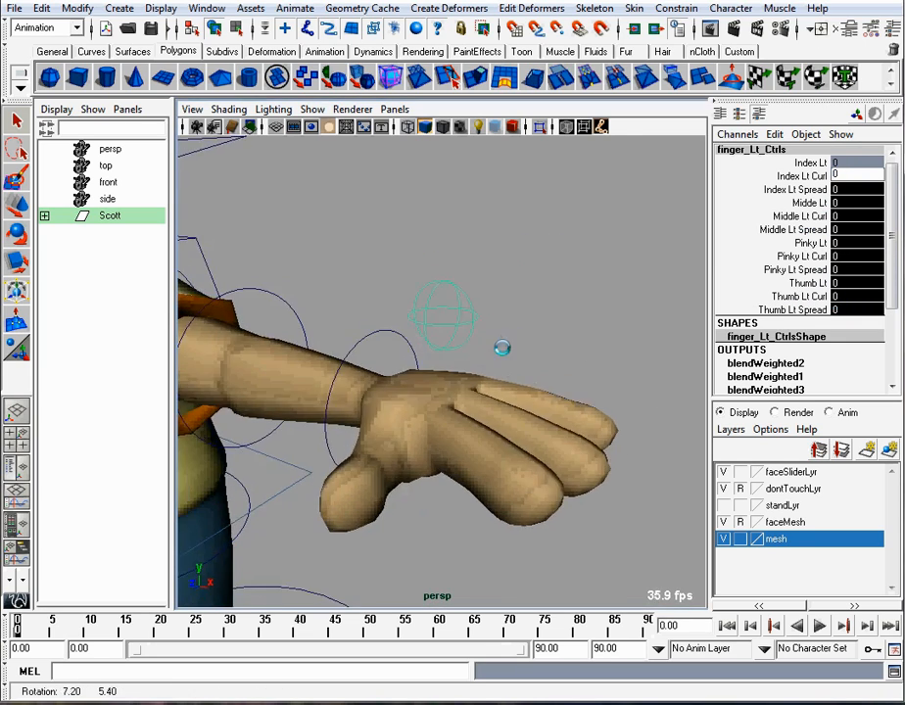
pyautogui.keyDown('alt'); pyautogui.moveTo(500, 348); pyautogui.dragTo(516, 348, button='right'); pyautogui.keyUp('alt')
pyautogui.keyDown('alt'); pyautogui.moveTo(516, 347); pyautogui.dragTo(561, 329); pyautogui.keyUp('alt')
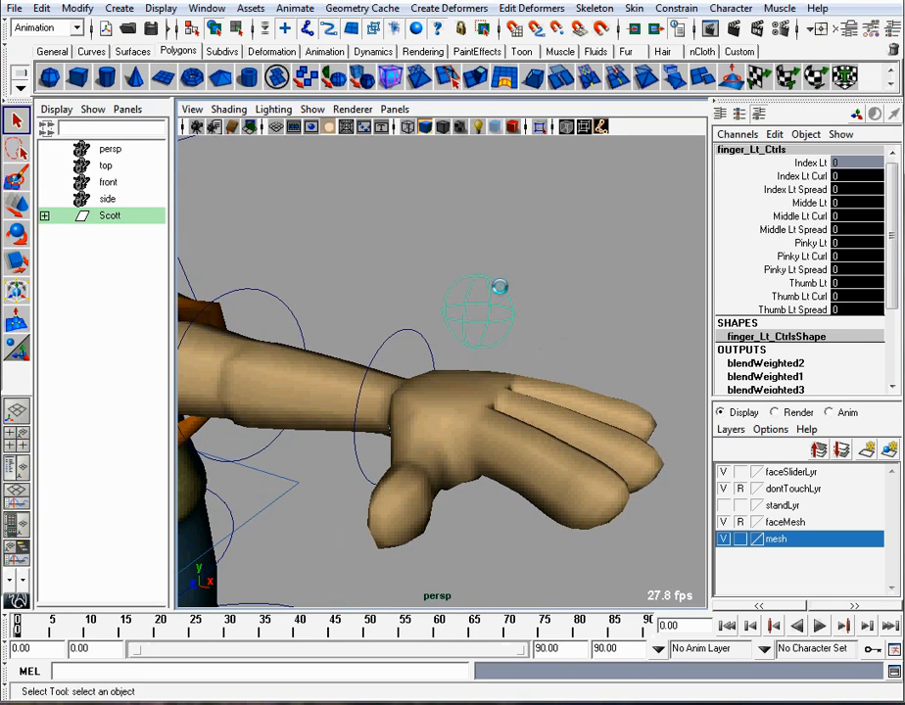
pyautogui.click(501, 295)
pyautogui.click(469, 315)
pyautogui.click(749, 194)
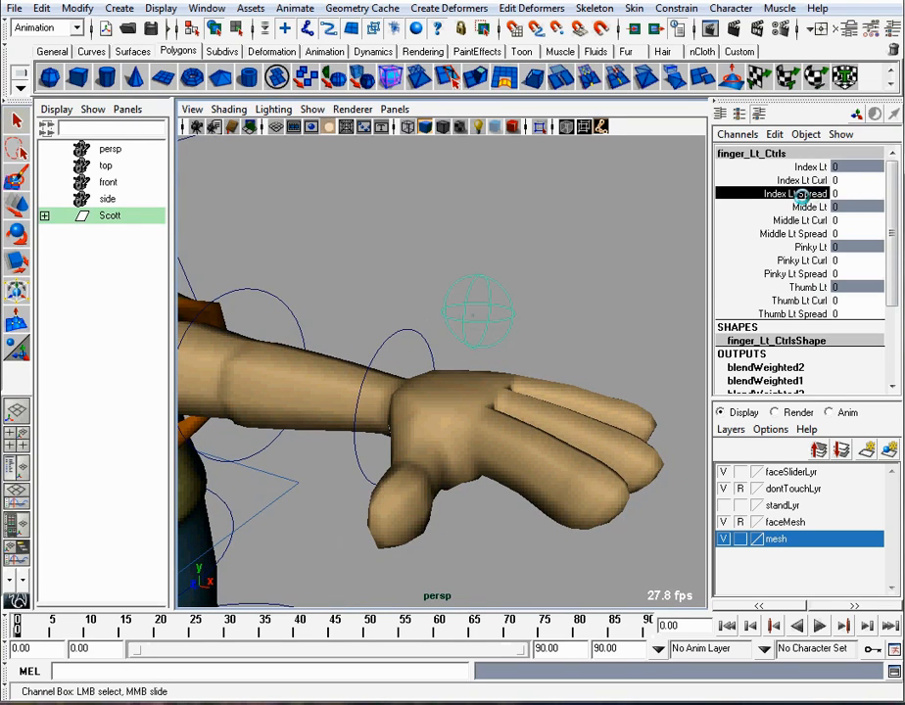
pyautogui.moveTo(514, 253); pyautogui.dragTo(643, 238, button='middle')
pyautogui.keyDown('alt'); pyautogui.moveTo(642, 238); pyautogui.dragTo(593, 272); pyautogui.keyUp('alt')
pyautogui.keyDown('alt'); pyautogui.moveTo(593, 272); pyautogui.dragTo(541, 263, button='right'); pyautogui.keyUp('alt')
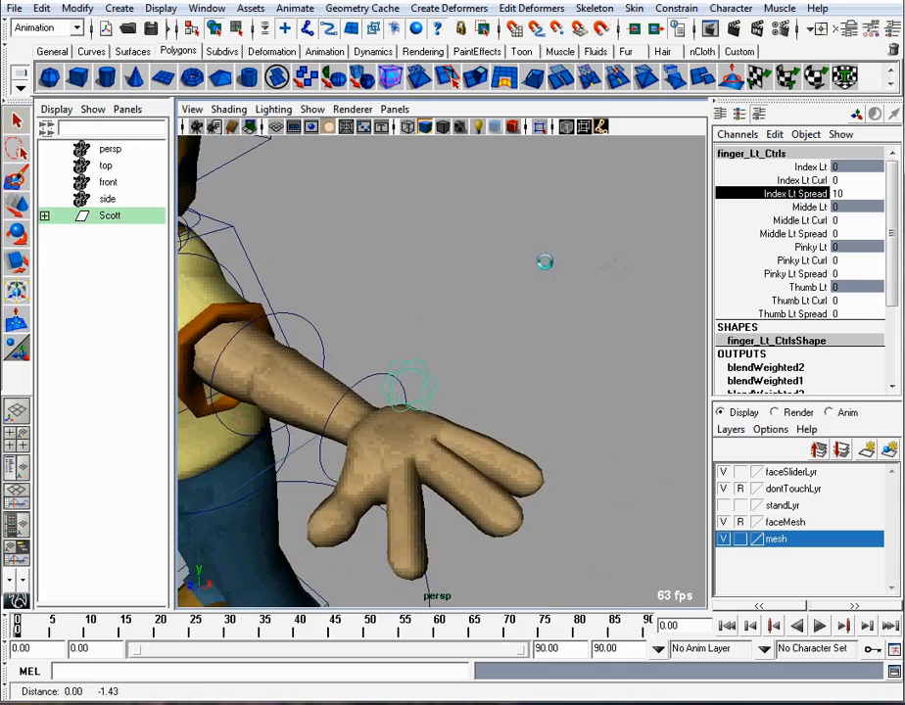
# Step: Set Middle Lt Spread and Pinky Lt Spread together to 10 on finger_Lt_Ctrls
pyautogui.keyDown('alt'); pyautogui.moveTo(542, 263); pyautogui.dragTo(549, 243); pyautogui.keyUp('alt')
pyautogui.keyDown('alt'); pyautogui.moveTo(549, 243); pyautogui.dragTo(534, 255, button='right'); pyautogui.keyUp('alt')
pyautogui.keyDown('alt'); pyautogui.moveTo(533, 255); pyautogui.dragTo(605, 244); pyautogui.keyUp('alt')
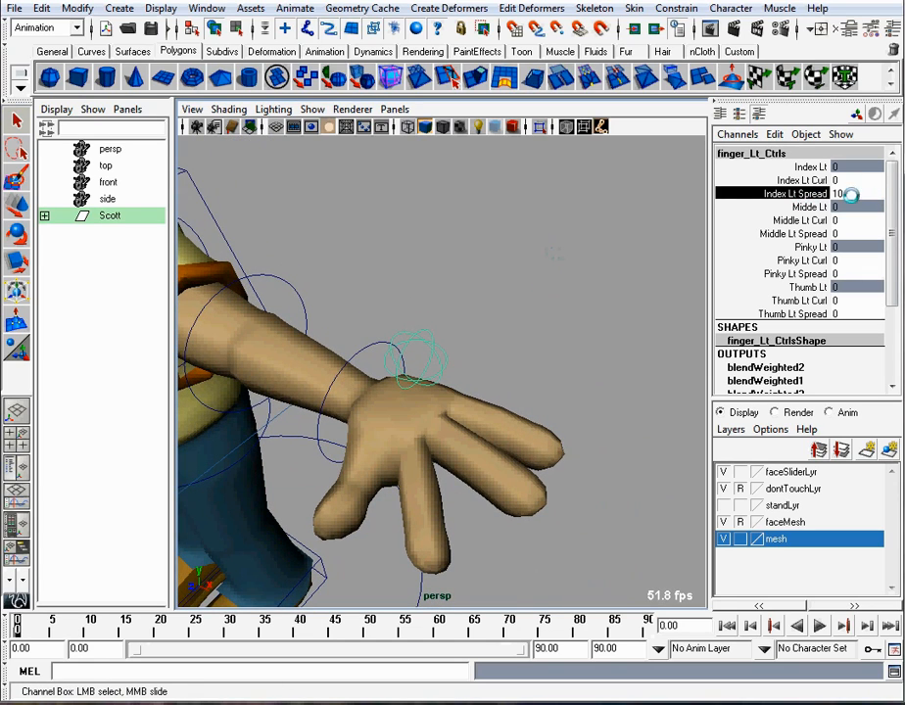
pyautogui.click(844, 234)
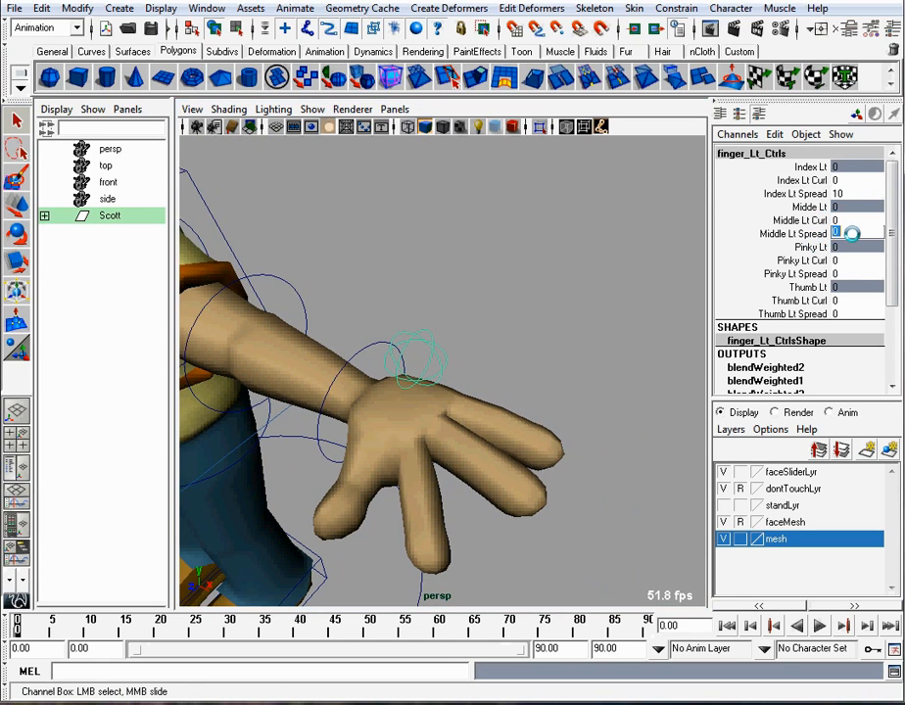
pyautogui.keyDown('ctrl'); pyautogui.click(855, 274); pyautogui.keyUp('ctrl')
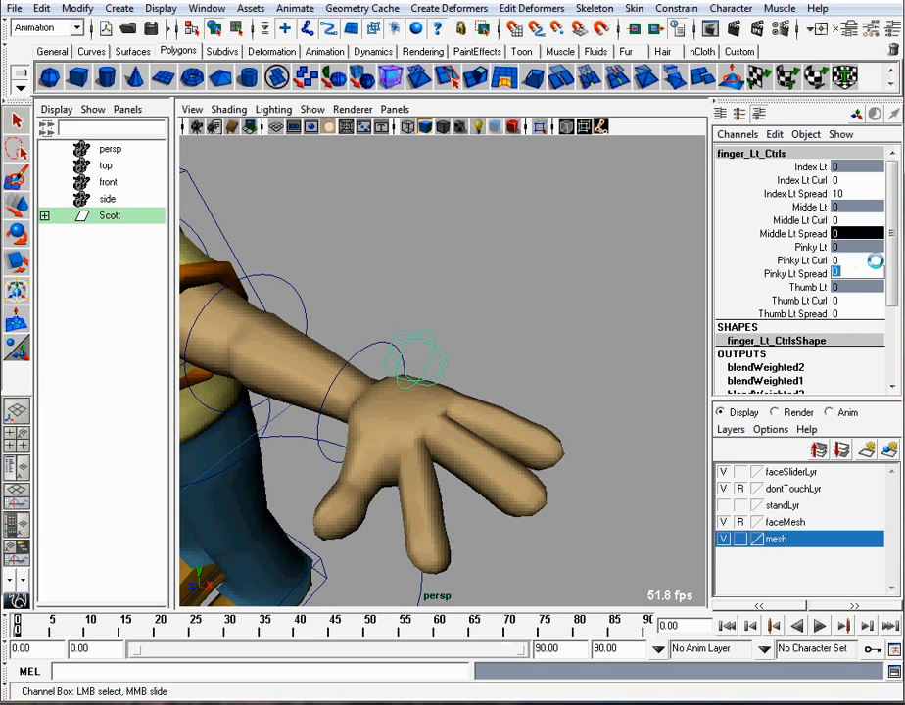
pyautogui.press('Return')
pyautogui.click(595, 328)
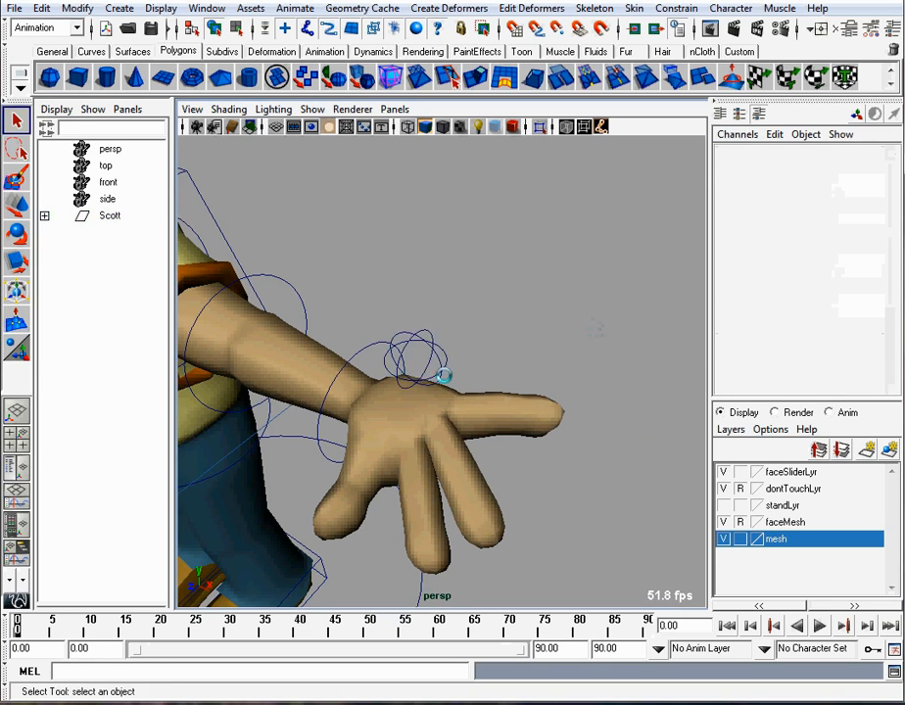
# Step: Reselect finger_Lt_Ctrls and scrub Middle Lt Spread to 2.2, moving the middle finger between its neighbours
pyautogui.click(448, 331)
pyautogui.keyDown('alt'); pyautogui.moveTo(447, 331); pyautogui.dragTo(668, 299); pyautogui.keyUp('alt')
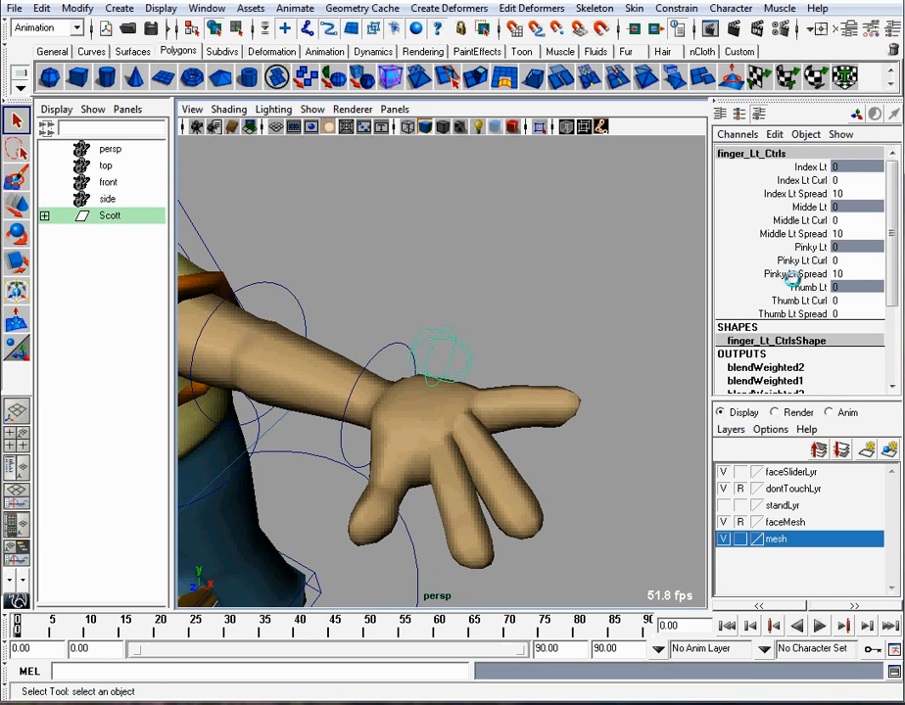
pyautogui.click(795, 233)
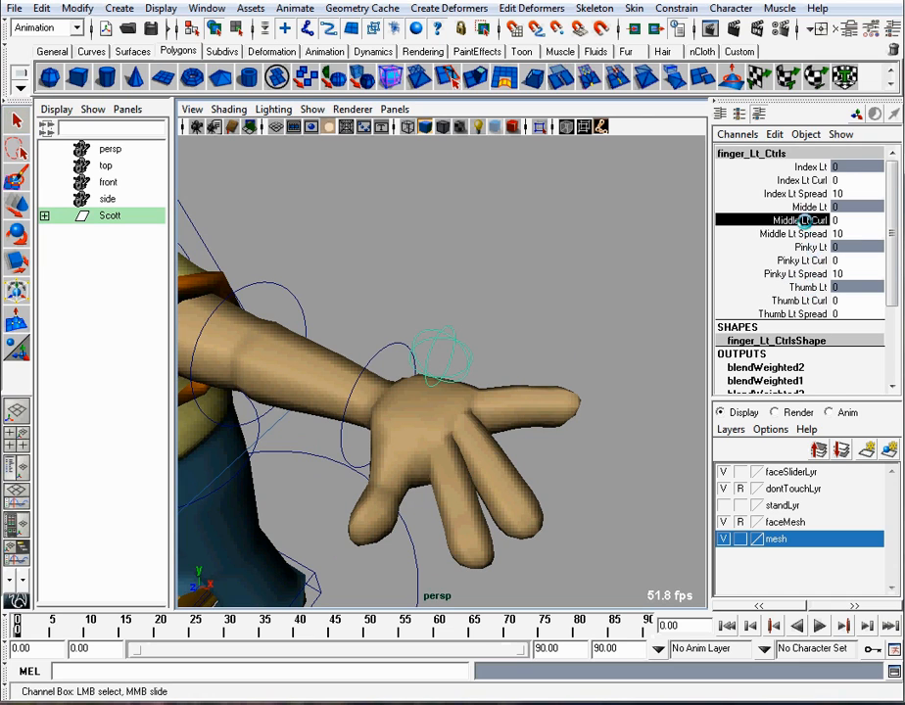
pyautogui.moveTo(507, 319); pyautogui.dragTo(448, 345, button='middle')
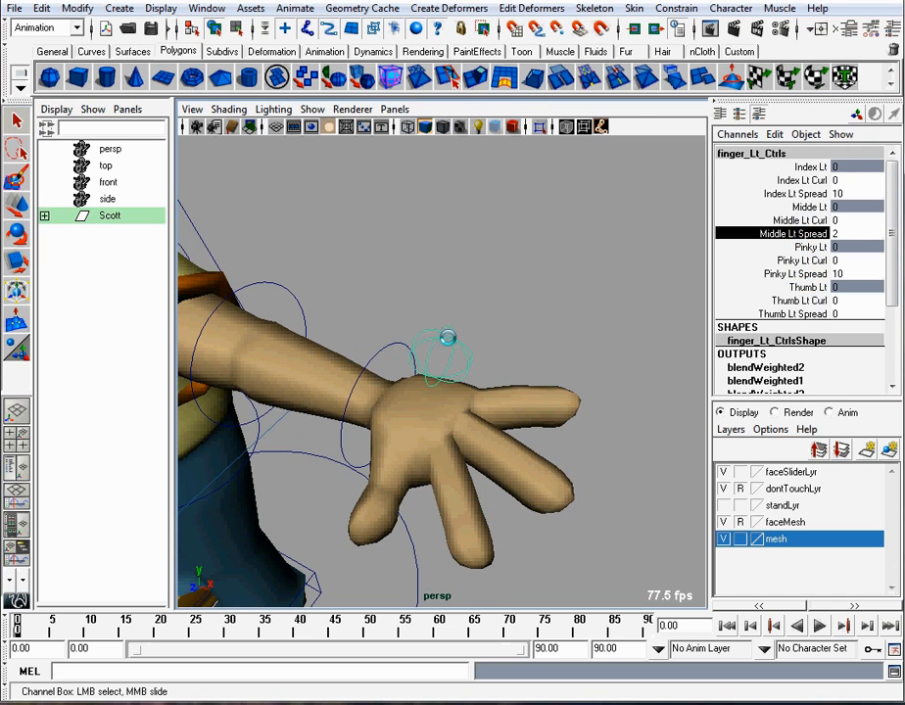
pyautogui.moveTo(448, 345)
pyautogui.keyDown('alt'); pyautogui.mouseDown()
pyautogui.moveTo(480, 354)
pyautogui.moveTo(450, 362)
pyautogui.moveTo(460, 359)
pyautogui.mouseUp(); pyautogui.keyUp('alt')
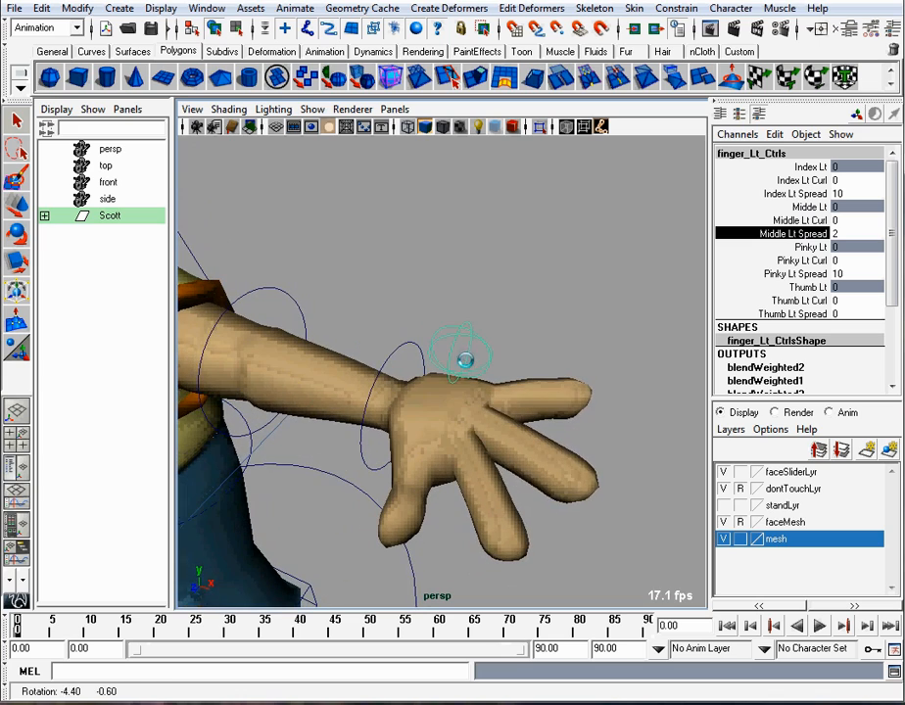
pyautogui.moveTo(460, 359); pyautogui.dragTo(860, 224, button='middle')
# Step: Reset the finger_Lt_Ctrls channels from Index Lt Curl through Thumb Lt Spread to 0 and deselect the control
pyautogui.moveTo(859, 179); pyautogui.dragTo(848, 311)
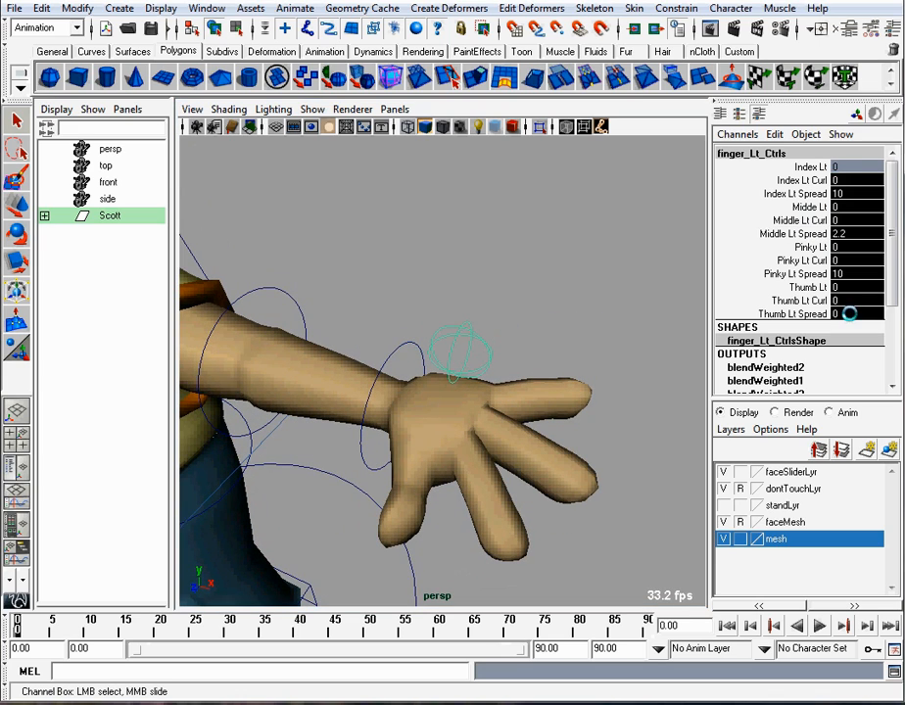
pyautogui.click(490, 339)
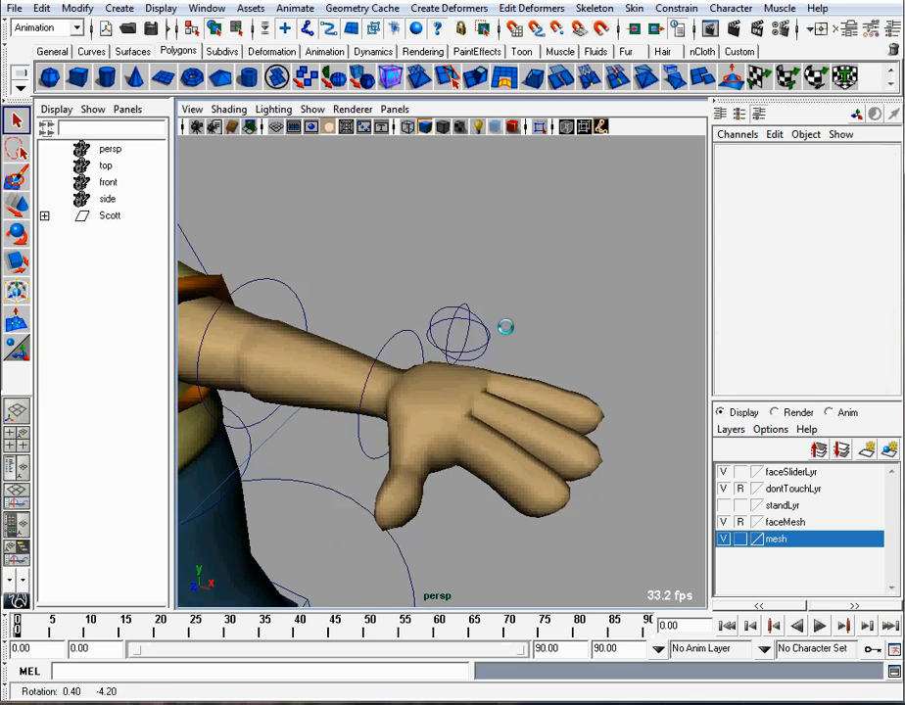
pyautogui.keyDown('alt'); pyautogui.moveTo(505, 327); pyautogui.dragTo(560, 302); pyautogui.keyUp('alt')
pyautogui.keyDown('alt'); pyautogui.moveTo(560, 301); pyautogui.dragTo(555, 335, button='middle'); pyautogui.keyUp('alt')
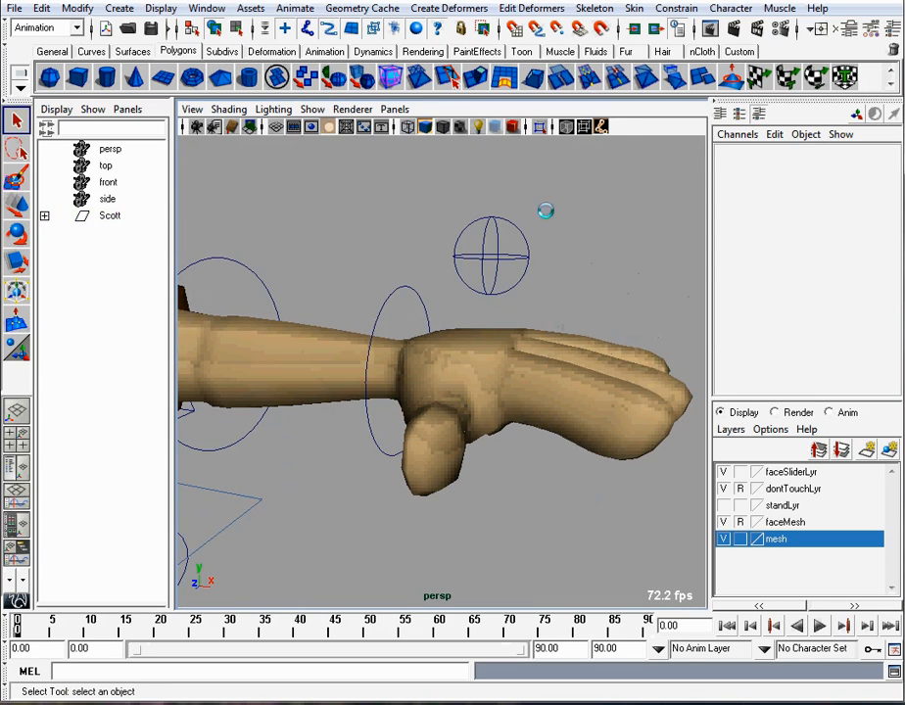
pyautogui.moveTo(545, 210); pyautogui.dragTo(420, 271)
pyautogui.click(570, 240)
pyautogui.keyDown('alt'); pyautogui.moveTo(415, 286); pyautogui.dragTo(427, 291, button='right'); pyautogui.keyUp('alt')
pyautogui.keyDown('alt'); pyautogui.moveTo(427, 292); pyautogui.dragTo(468, 312); pyautogui.keyUp('alt')
pyautogui.keyDown('alt'); pyautogui.moveTo(468, 311); pyautogui.dragTo(491, 312, button='right'); pyautogui.keyUp('alt')
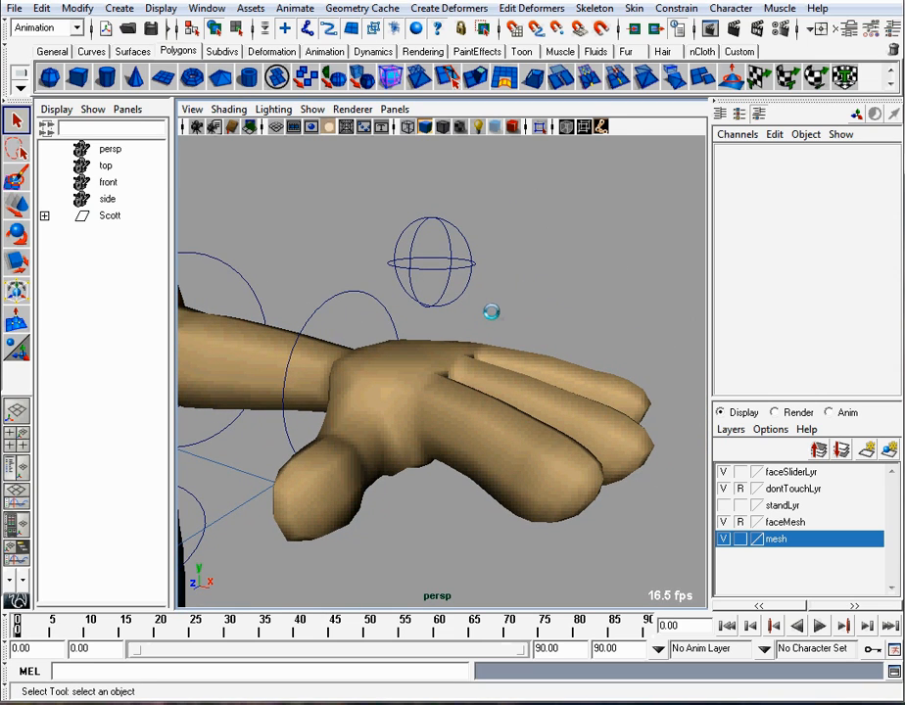